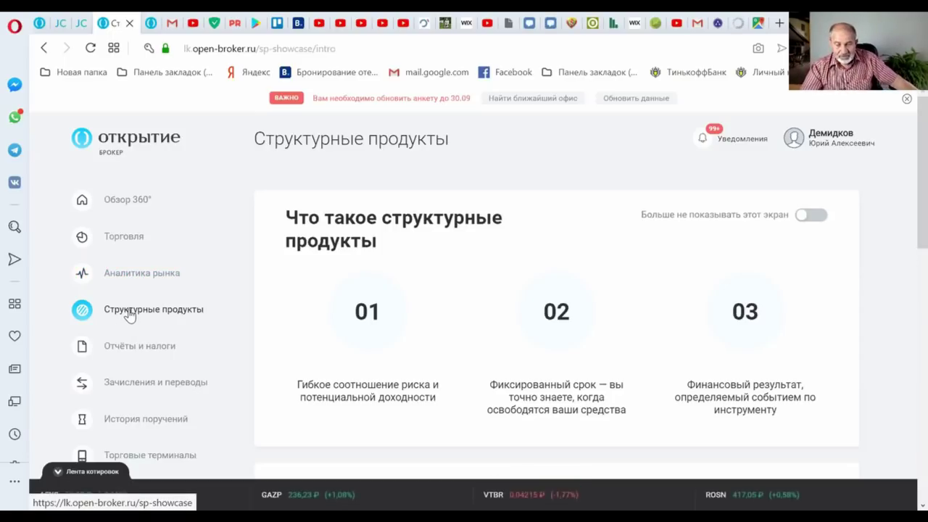
Read through the structured products introduction and open the protective products (Защитные) showcase
{"action": "scroll", "coordinate": [899, 261], "scroll_direction": "down", "scroll_amount": 1}
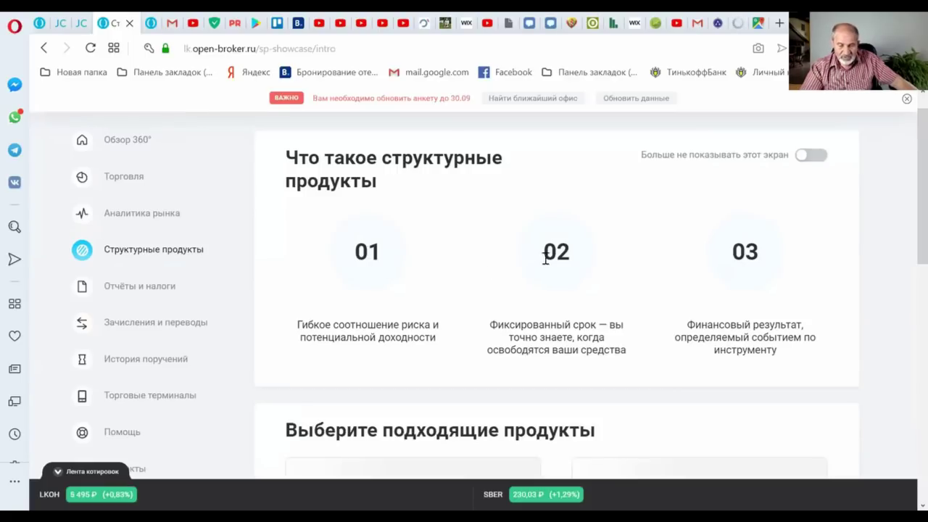
{"action": "left_click_drag", "start_coordinate": [905, 247], "coordinate": [907, 333]}
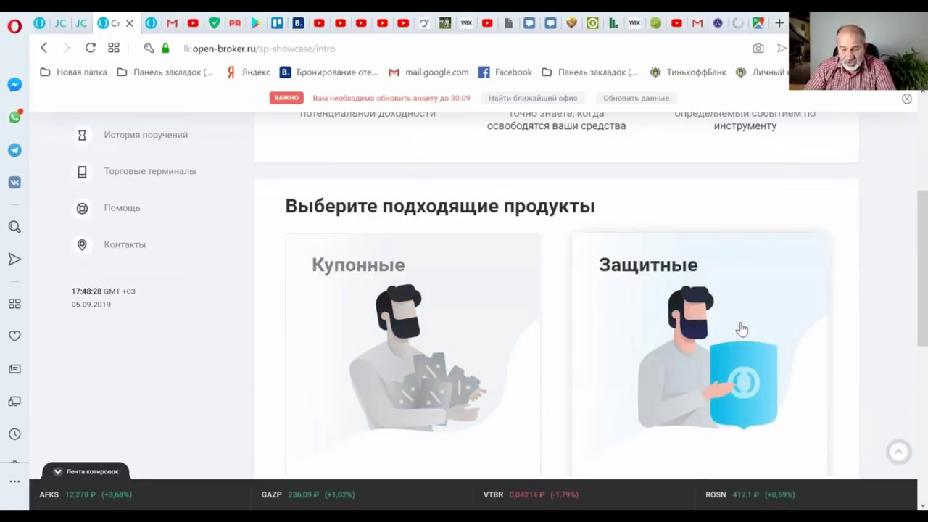
{"action": "scroll", "coordinate": [906, 275], "scroll_direction": "down", "scroll_amount": 3}
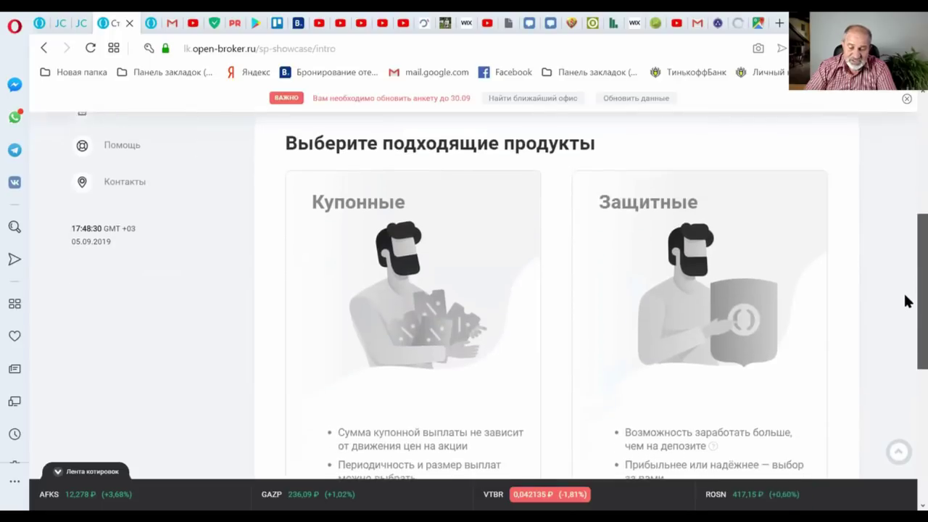
{"action": "scroll", "coordinate": [906, 324], "scroll_direction": "down", "scroll_amount": 1}
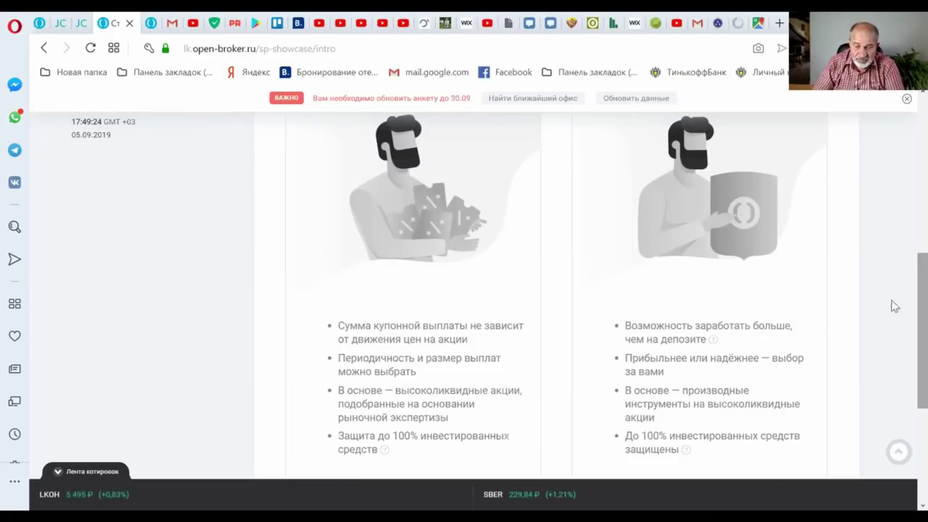
{"action": "left_click", "coordinate": [735, 230]}
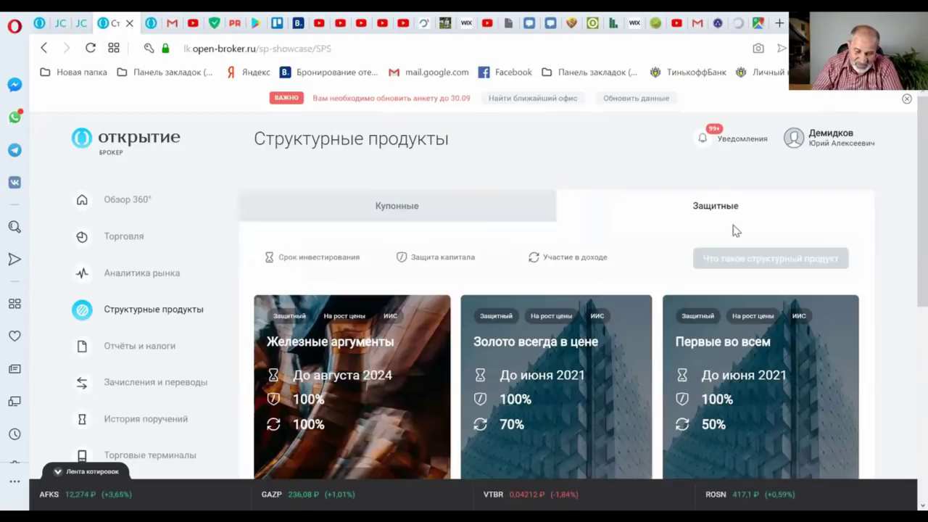
Compare the protective product cards and open the details of the "Железные аргументы" product
{"action": "scroll", "coordinate": [905, 217], "scroll_direction": "down", "scroll_amount": 2}
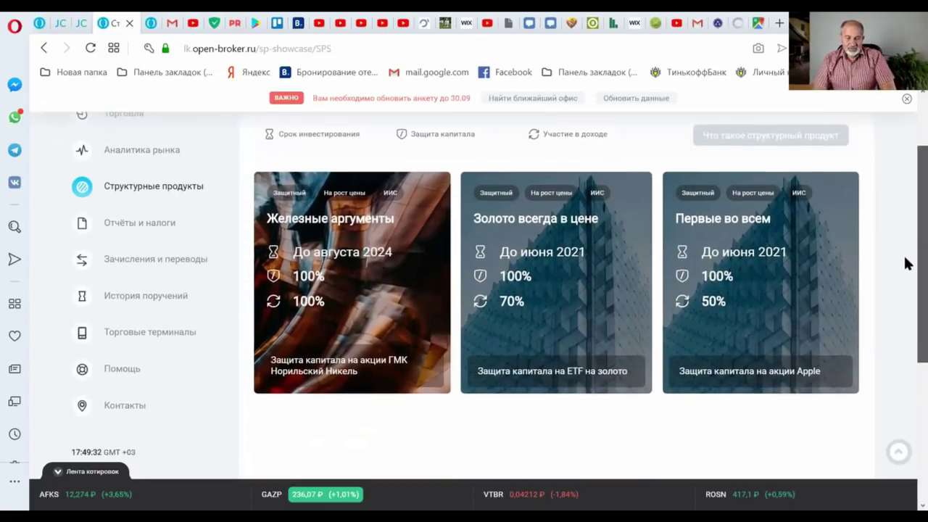
{"action": "scroll", "coordinate": [904, 267], "scroll_direction": "up", "scroll_amount": 1}
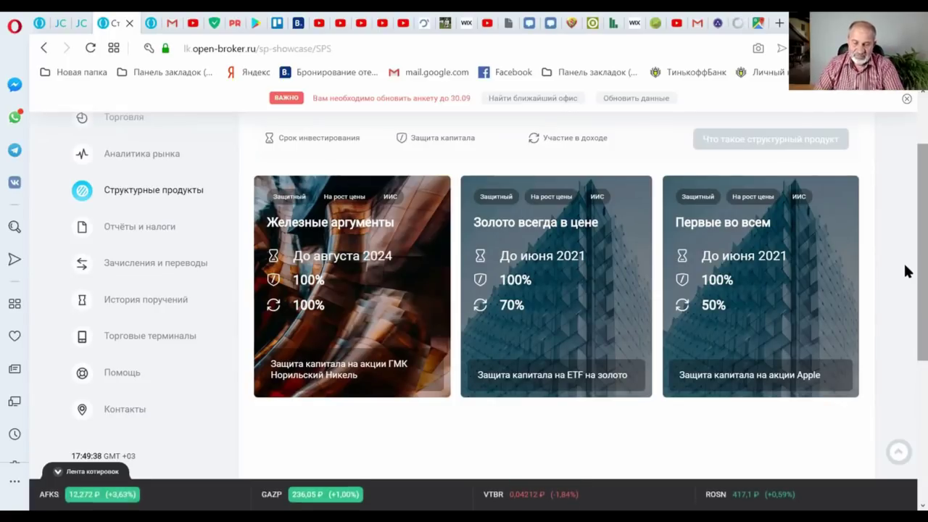
{"action": "mouse_move", "coordinate": [785, 240]}
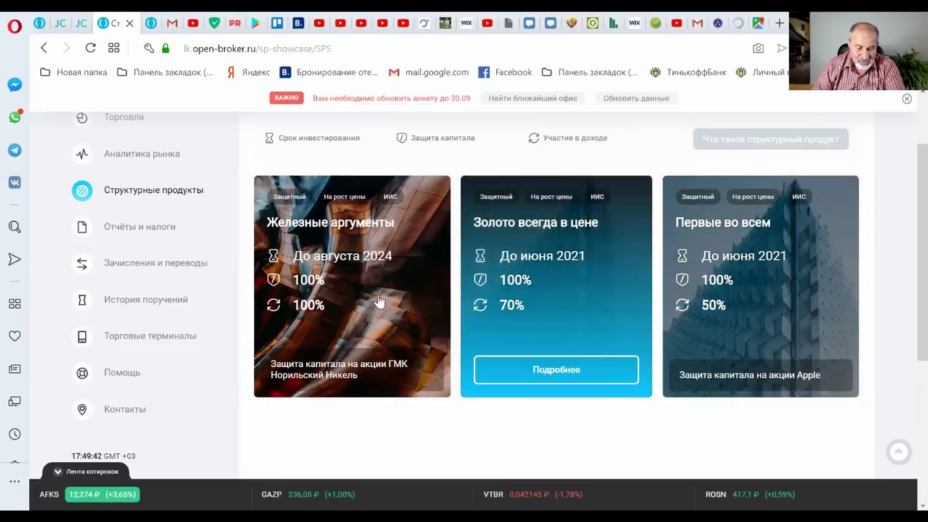
{"action": "mouse_move", "coordinate": [305, 289]}
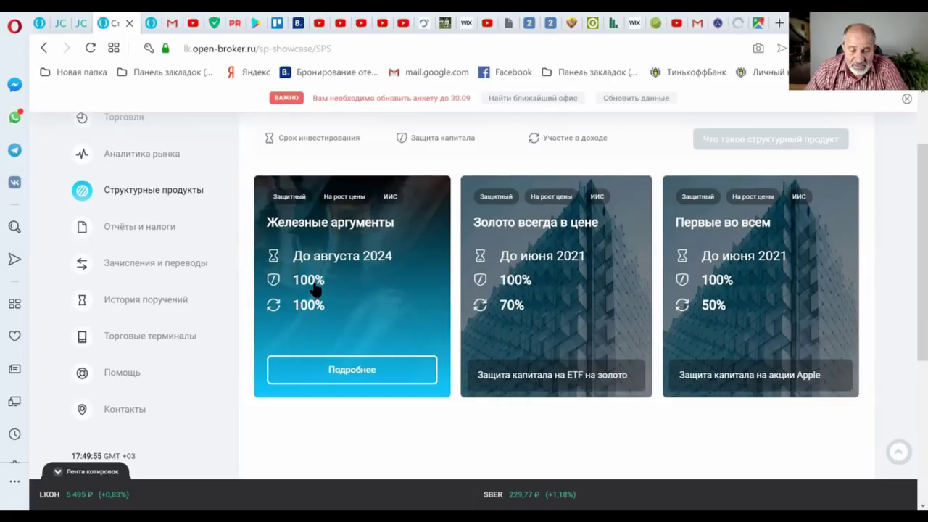
{"action": "scroll", "coordinate": [316, 288], "scroll_direction": "up", "scroll_amount": 1}
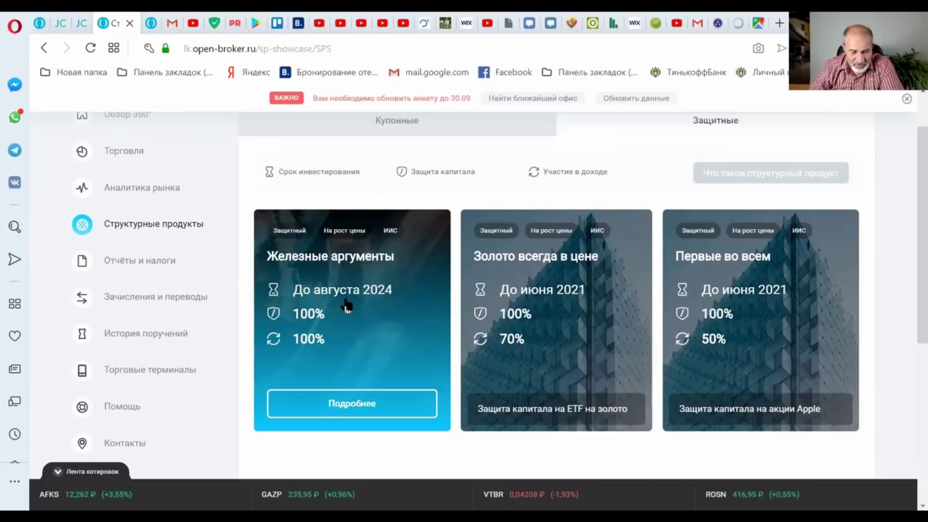
{"action": "left_click", "coordinate": [345, 308]}
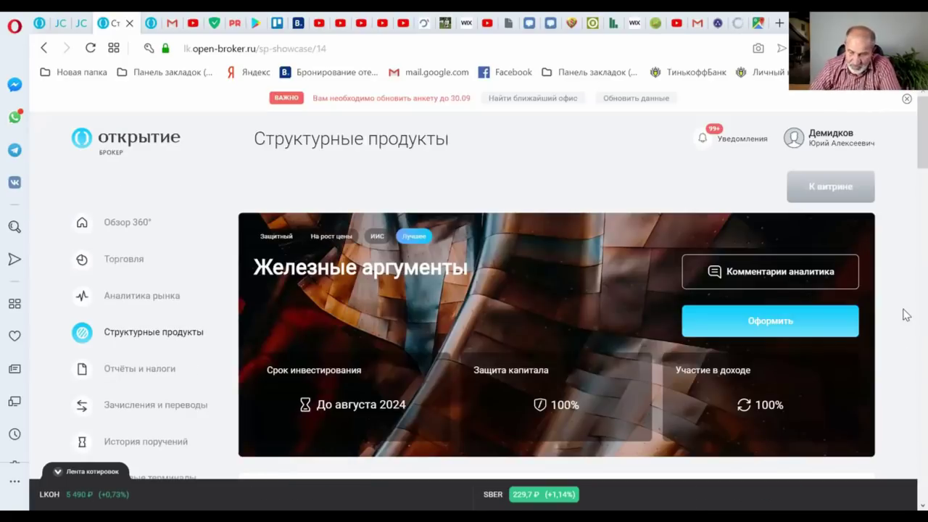
Examine the product's underlying asset, upper participation threshold, entry price and available configuration options
{"action": "scroll", "coordinate": [906, 314], "scroll_direction": "down", "scroll_amount": 5}
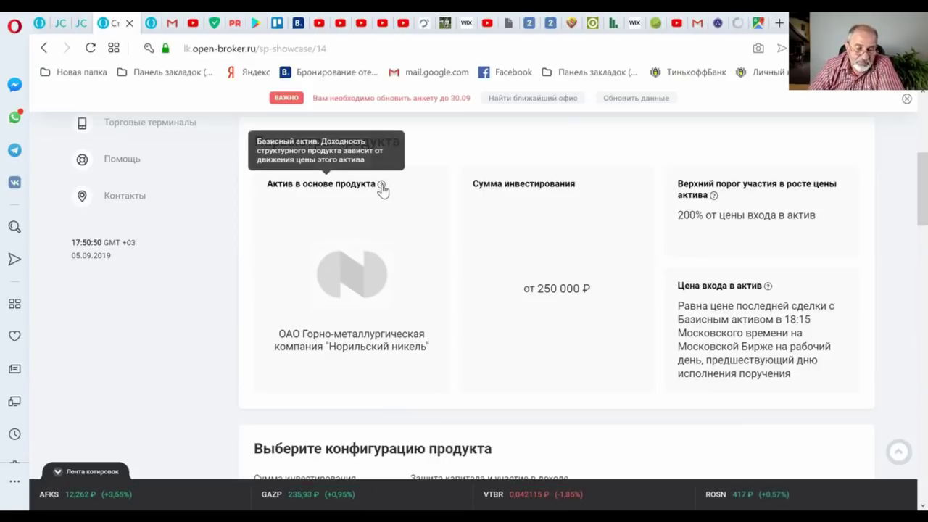
{"action": "scroll", "coordinate": [907, 215], "scroll_direction": "up", "scroll_amount": 1}
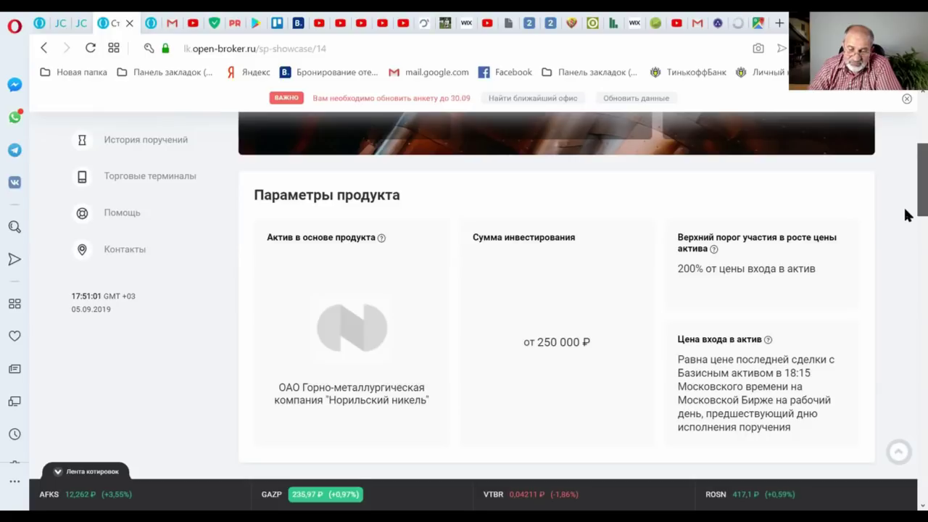
{"action": "mouse_move", "coordinate": [714, 250]}
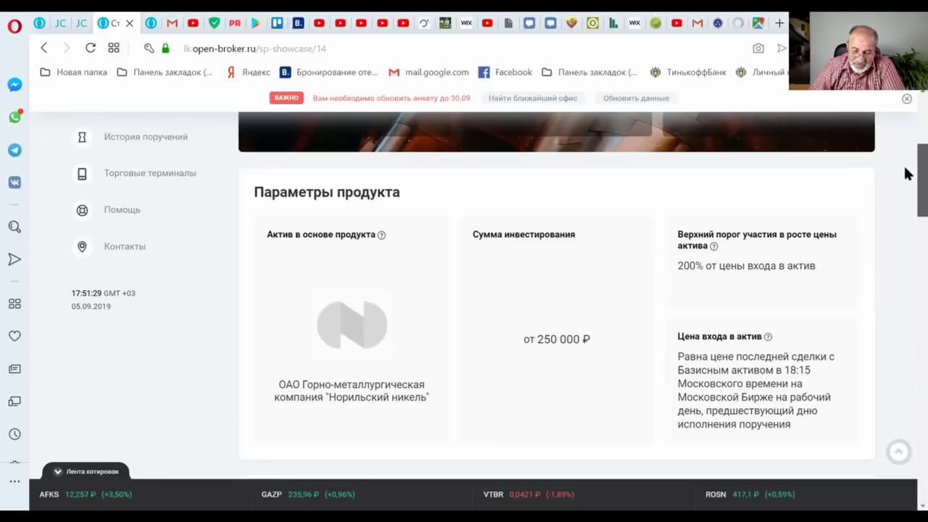
{"action": "scroll", "coordinate": [904, 177], "scroll_direction": "down", "scroll_amount": 2}
{"action": "scroll", "coordinate": [904, 178], "scroll_direction": "down", "scroll_amount": 3}
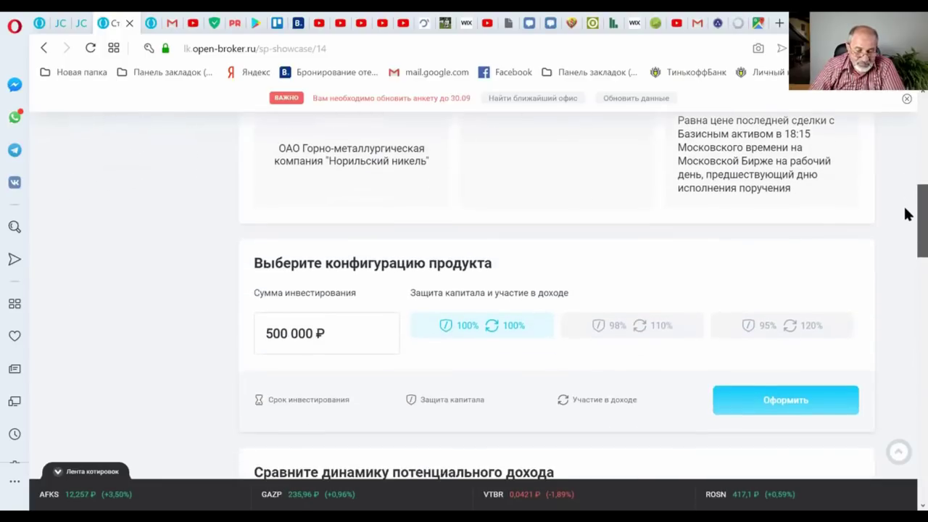
{"action": "scroll", "coordinate": [907, 217], "scroll_direction": "down", "scroll_amount": 1}
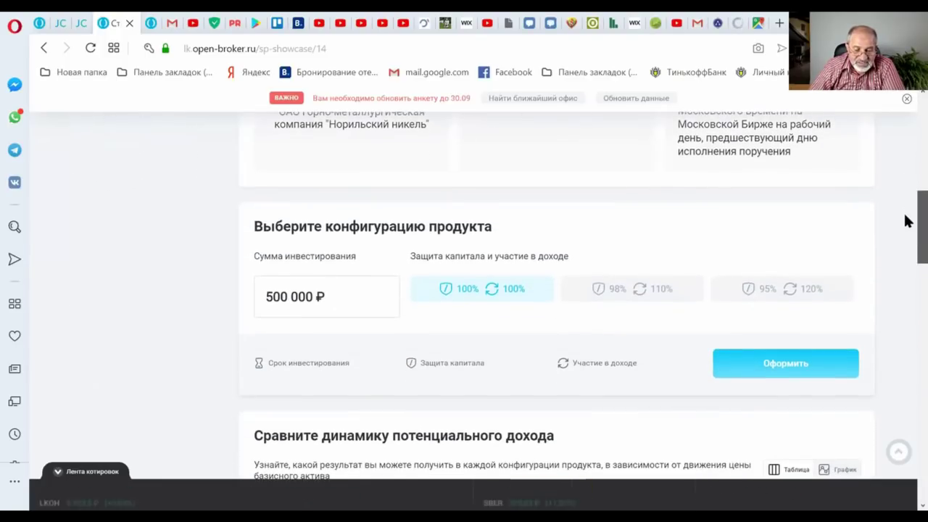
{"action": "scroll", "coordinate": [907, 219], "scroll_direction": "up", "scroll_amount": 1}
{"action": "scroll", "coordinate": [906, 218], "scroll_direction": "down", "scroll_amount": 2}
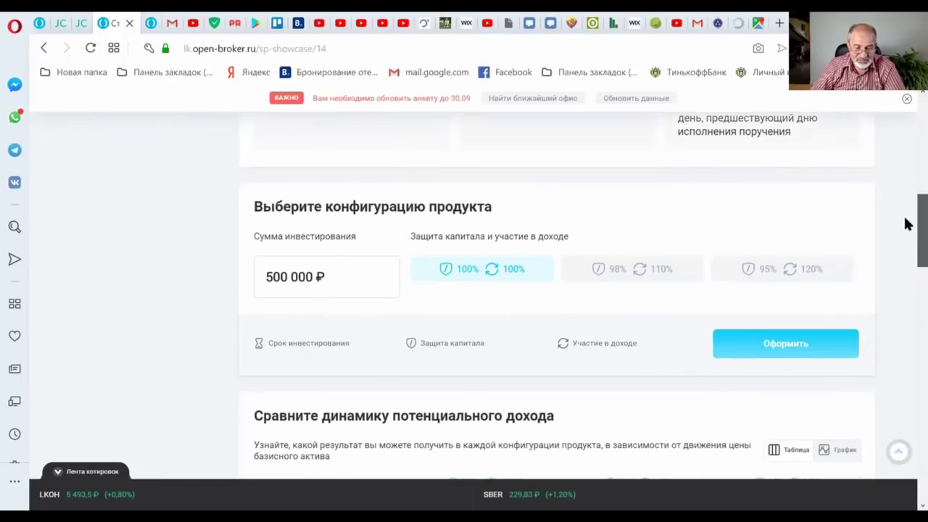
{"action": "scroll", "coordinate": [903, 216], "scroll_direction": "up", "scroll_amount": 1}
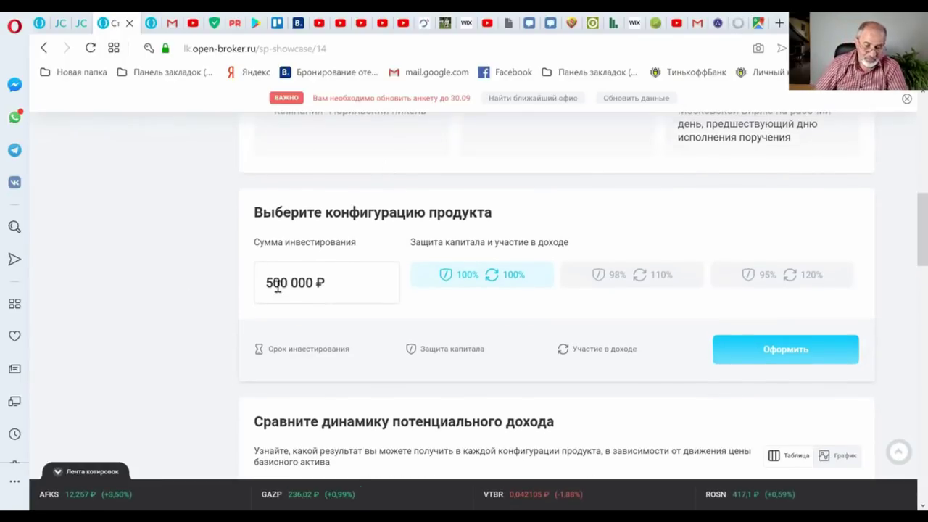
Set the investment amount in the product configuration to 1 000 000 ₽
{"action": "left_click_drag", "start_coordinate": [288, 282], "coordinate": [250, 283]}
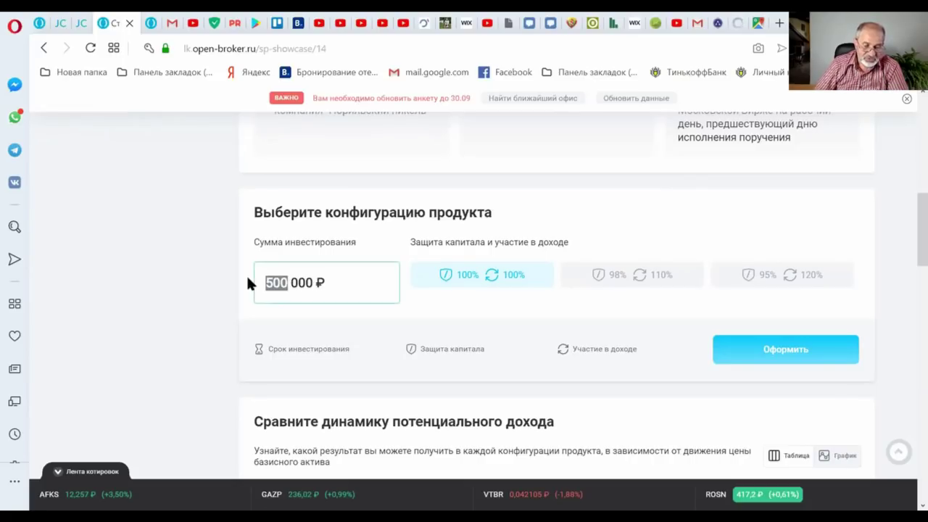
{"action": "type", "text": "20050"}
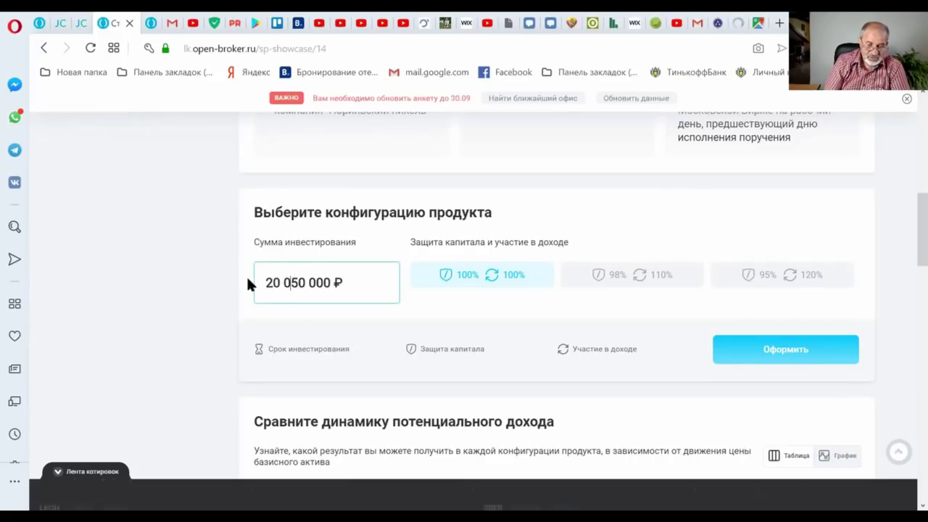
{"action": "key", "text": "BackSpace"}
{"action": "key", "text": "BackSpace"}
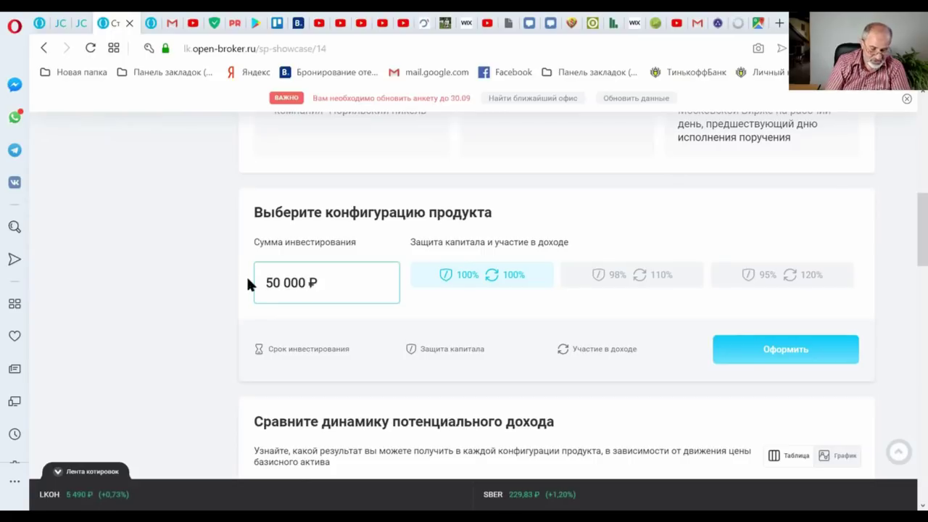
{"action": "type", "text": "1"}
{"action": "type", "text": "0 0"}
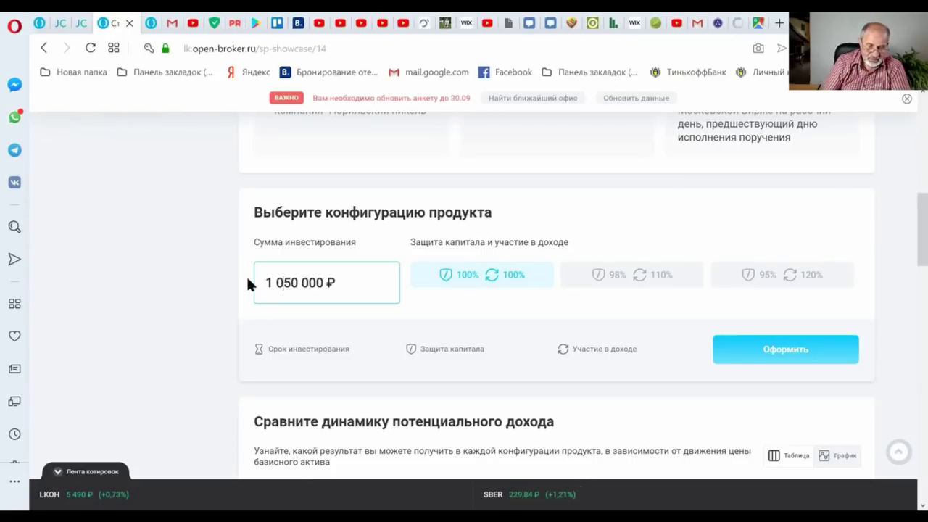
{"action": "key", "text": "Delete"}
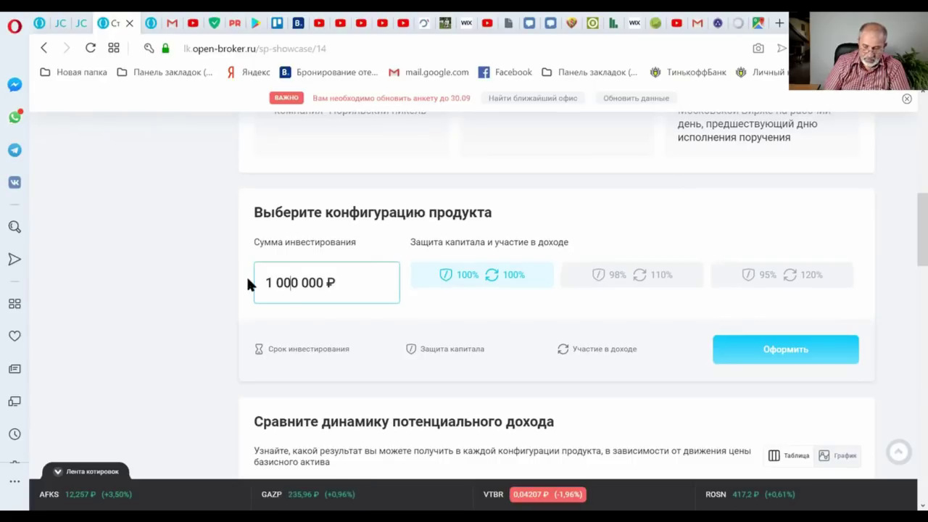
Set the investment amount in the product configuration to 250 000 ₽
{"action": "key", "text": "BackSpace"}
{"action": "key", "text": "BackSpace"}
{"action": "key", "text": "BackSpace"}
{"action": "type", "text": "25"}
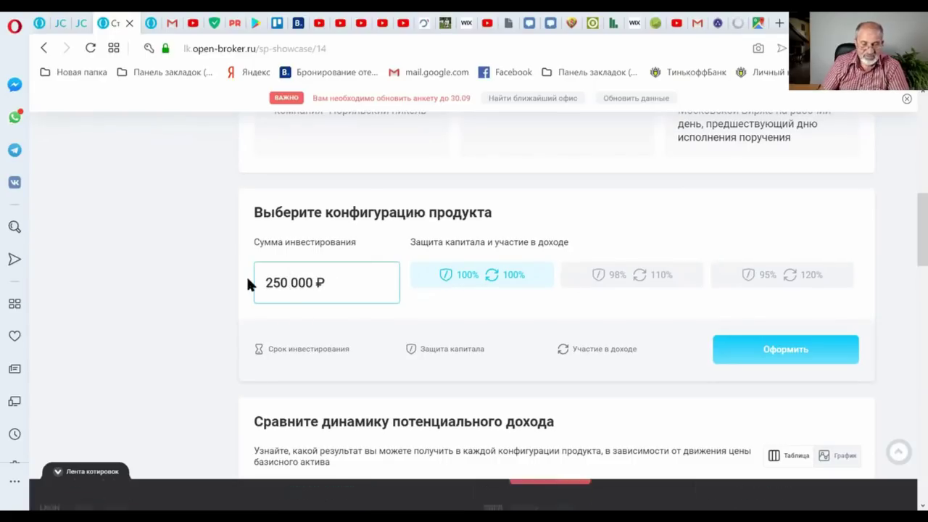
{"action": "left_click", "coordinate": [336, 283]}
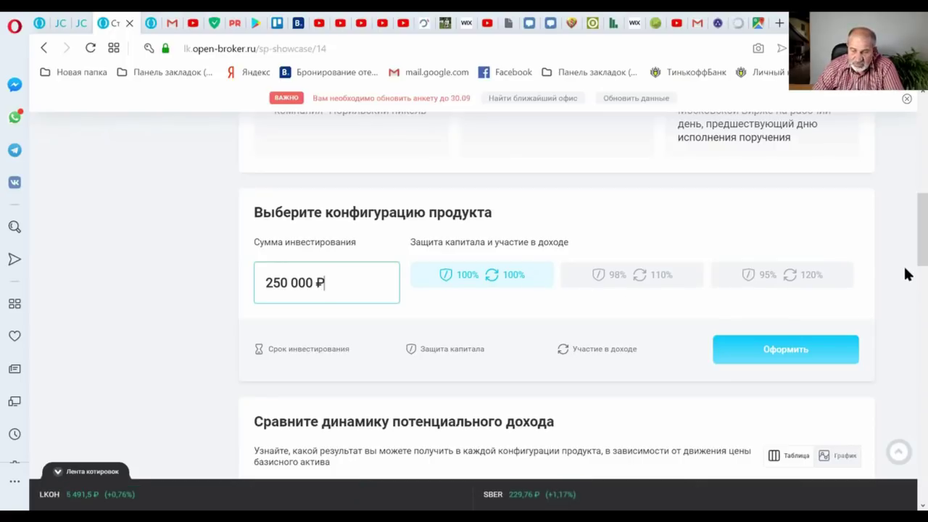
Check the investment term, choose the configuration with 95% capital protection and 120% income participation, and review the product summary
{"action": "left_click_drag", "start_coordinate": [905, 263], "coordinate": [905, 178]}
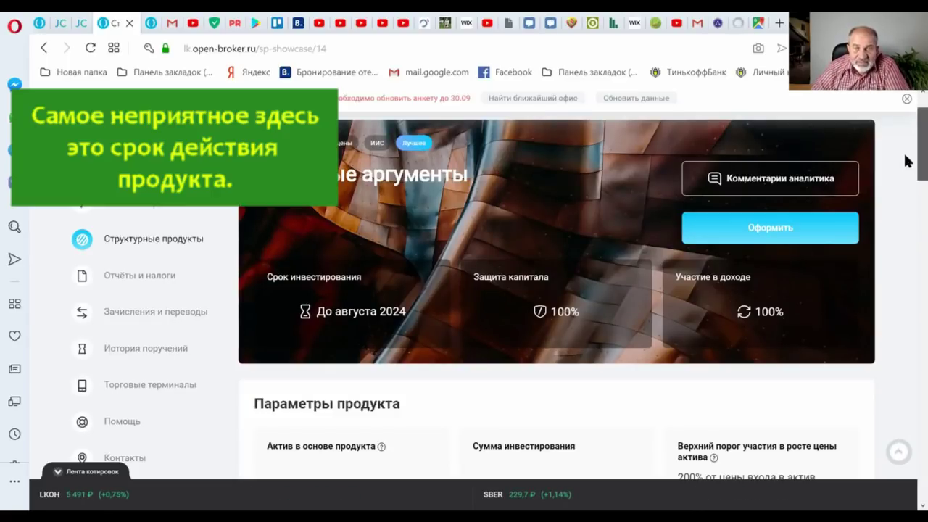
{"action": "left_click_drag", "start_coordinate": [906, 161], "coordinate": [907, 244]}
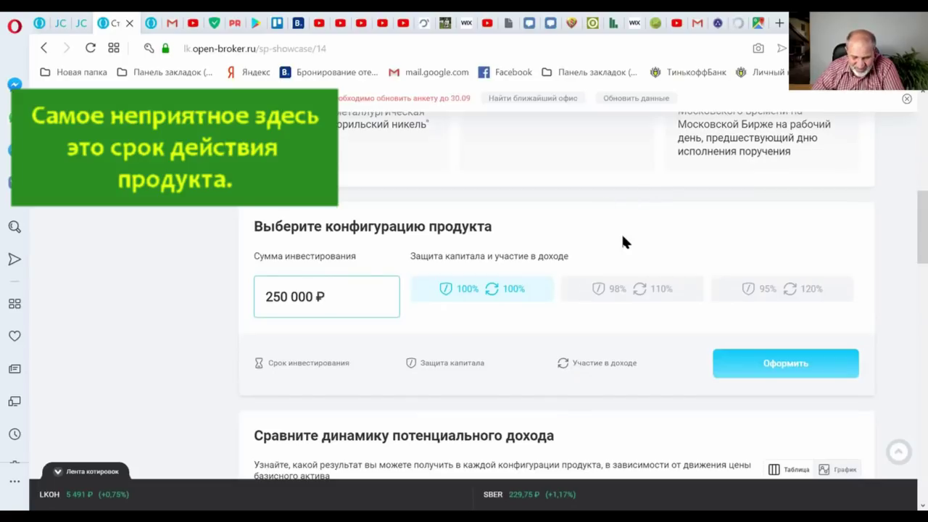
{"action": "left_click", "coordinate": [623, 293]}
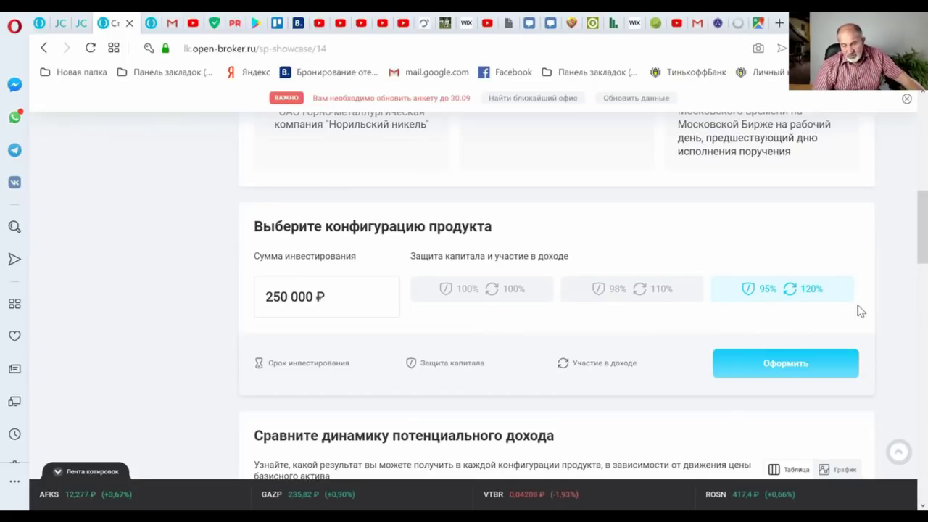
{"action": "left_click_drag", "start_coordinate": [906, 225], "coordinate": [906, 131]}
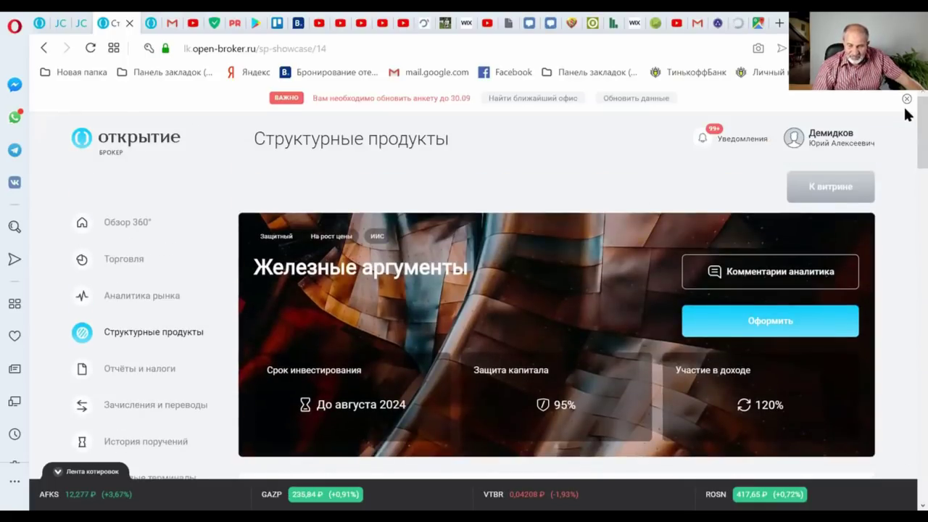
Return to the protective products showcase, open "Первые во всем" and review its product parameters
{"action": "left_click", "coordinate": [45, 50]}
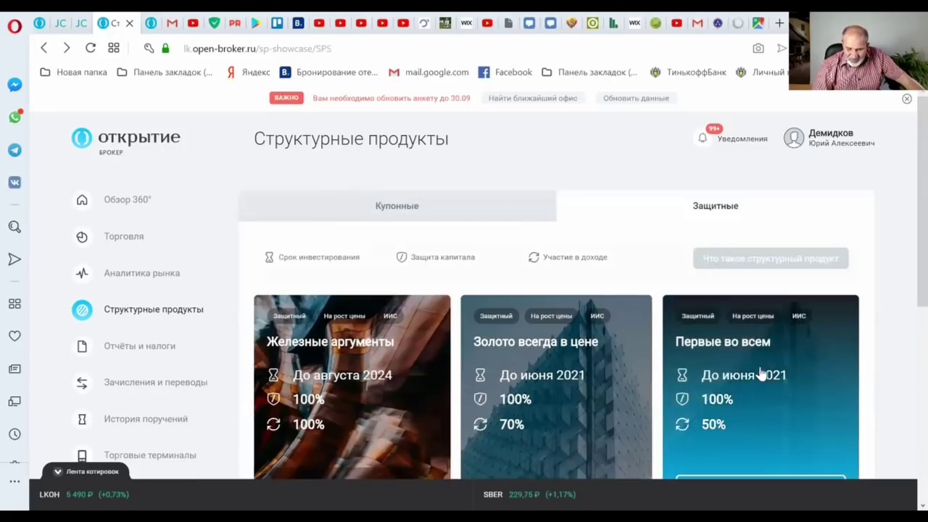
{"action": "left_click", "coordinate": [761, 373]}
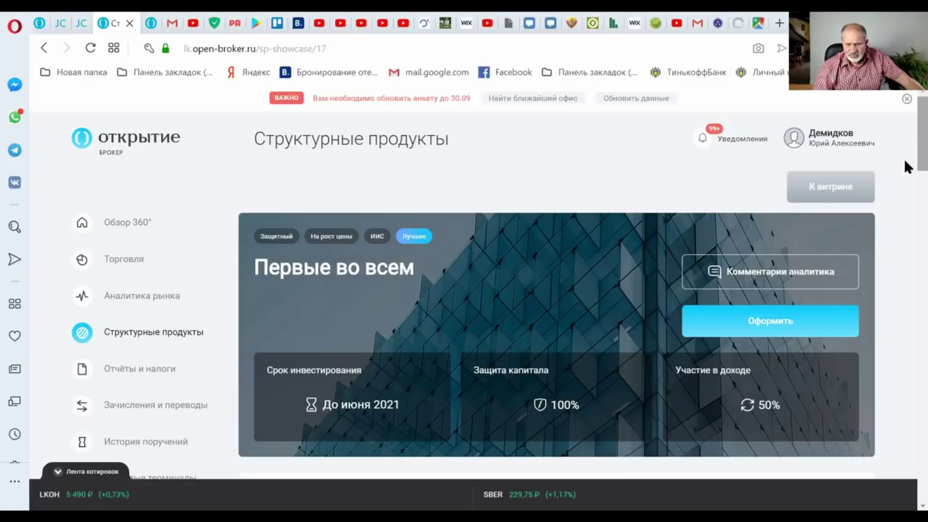
{"action": "scroll", "coordinate": [905, 171], "scroll_direction": "down", "scroll_amount": 2}
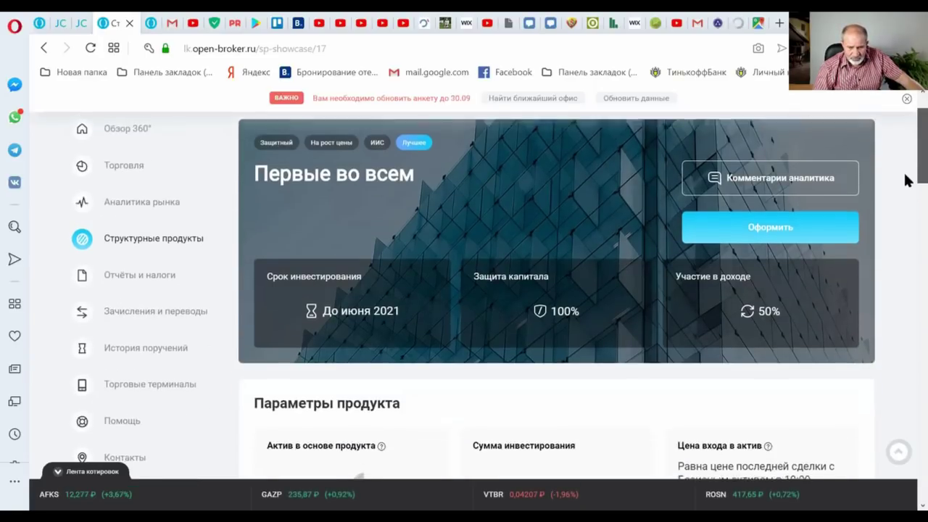
{"action": "scroll", "coordinate": [905, 180], "scroll_direction": "down", "scroll_amount": 1}
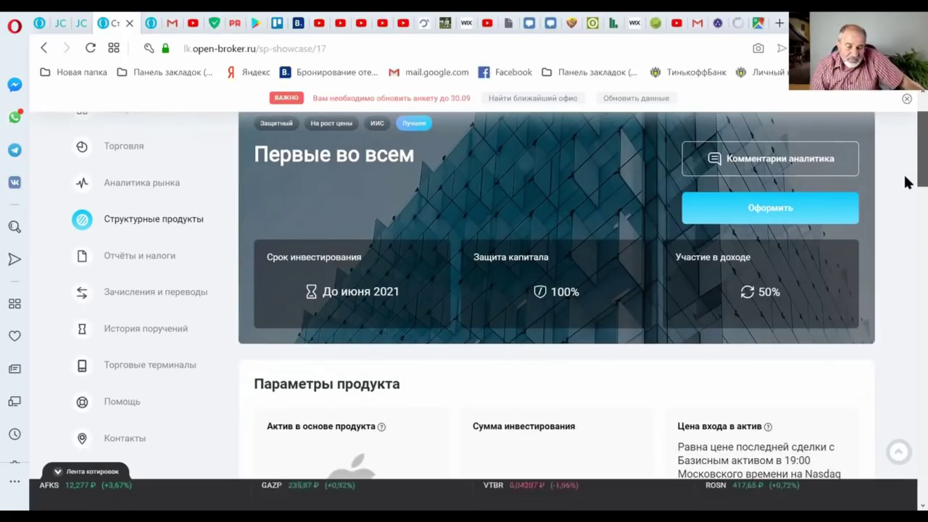
{"action": "scroll", "coordinate": [906, 182], "scroll_direction": "down", "scroll_amount": 1}
{"action": "scroll", "coordinate": [905, 183], "scroll_direction": "down", "scroll_amount": 1}
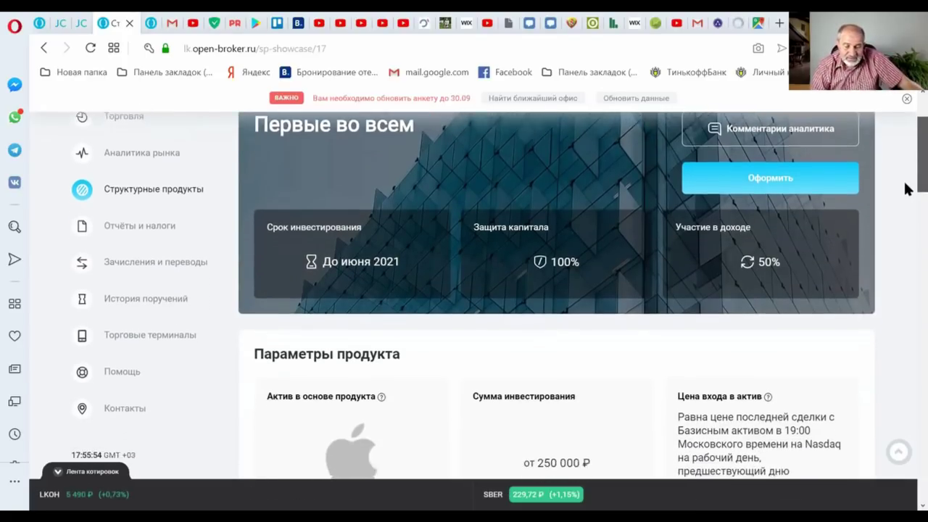
{"action": "scroll", "coordinate": [905, 194], "scroll_direction": "down", "scroll_amount": 2}
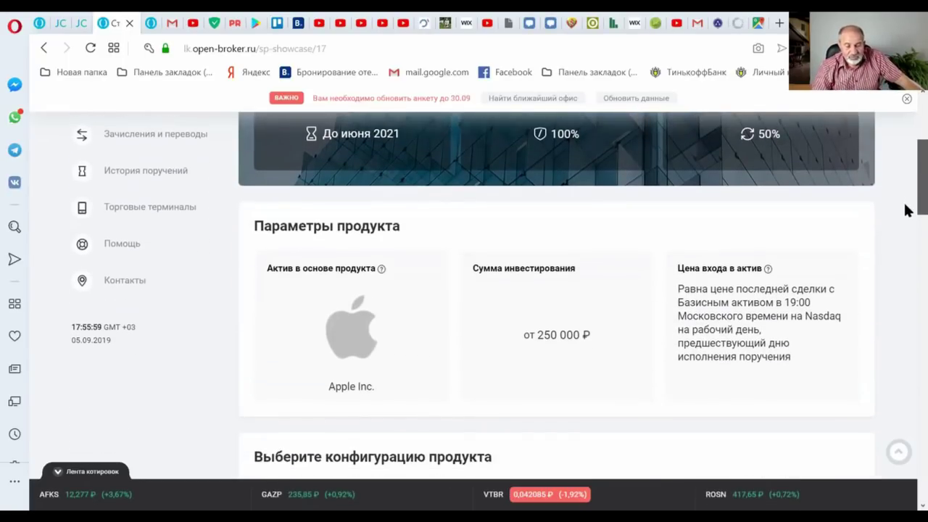
Choose the configuration with 95% capital protection and 120% income participation for "Первые во всем" and check the product summary
{"action": "scroll", "coordinate": [905, 211], "scroll_direction": "up", "scroll_amount": 1}
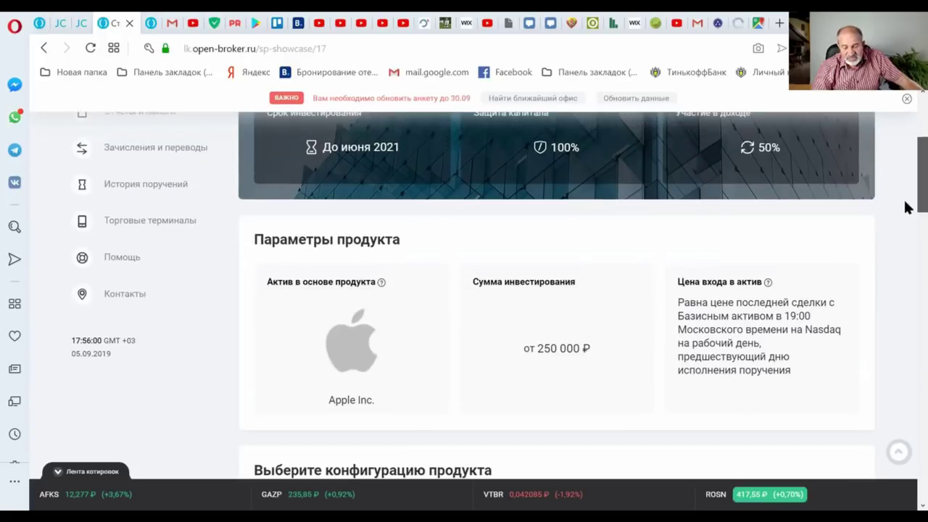
{"action": "scroll", "coordinate": [905, 210], "scroll_direction": "down", "scroll_amount": 1}
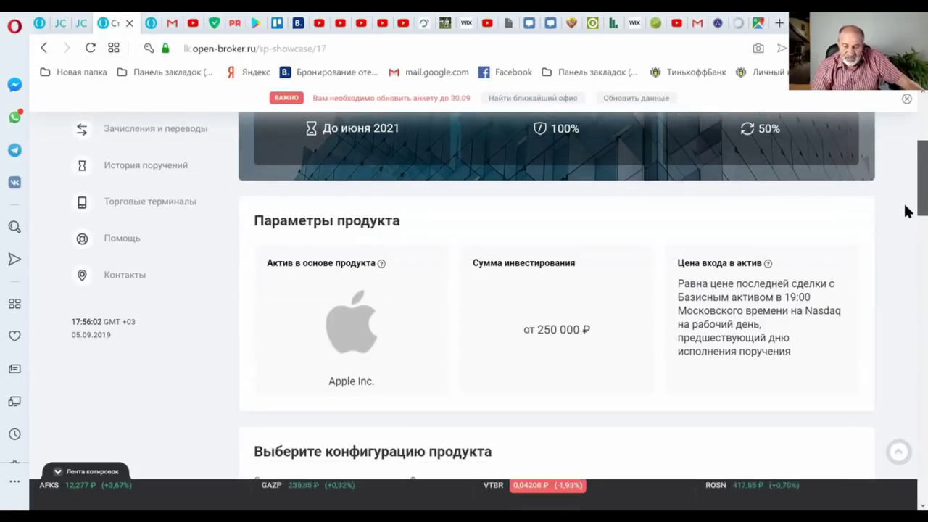
{"action": "scroll", "coordinate": [905, 214], "scroll_direction": "down", "scroll_amount": 3}
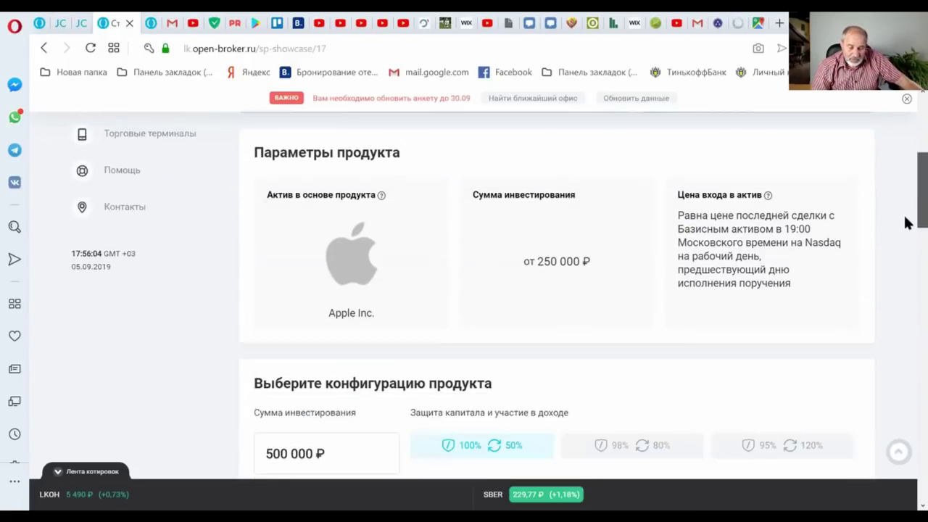
{"action": "scroll", "coordinate": [906, 236], "scroll_direction": "down", "scroll_amount": 2}
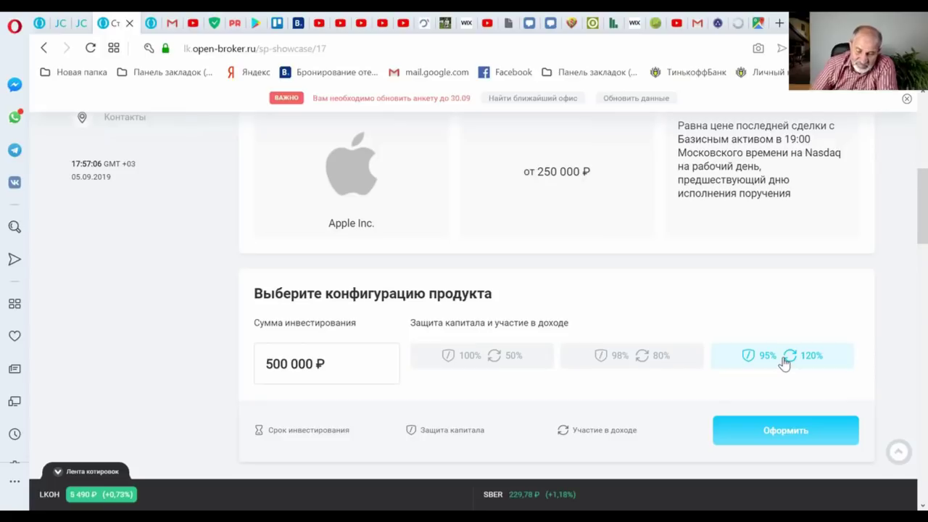
{"action": "scroll", "coordinate": [906, 142], "scroll_direction": "up", "scroll_amount": 5}
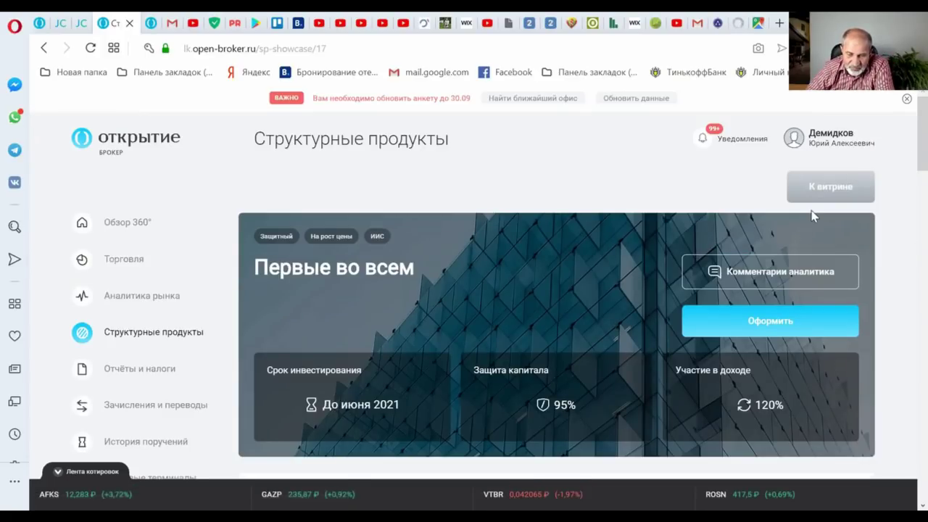
Return to the protective products showcase, open "Золото всегда в цене" and review its term, underlying asset and product parameters
{"action": "left_click", "coordinate": [44, 49]}
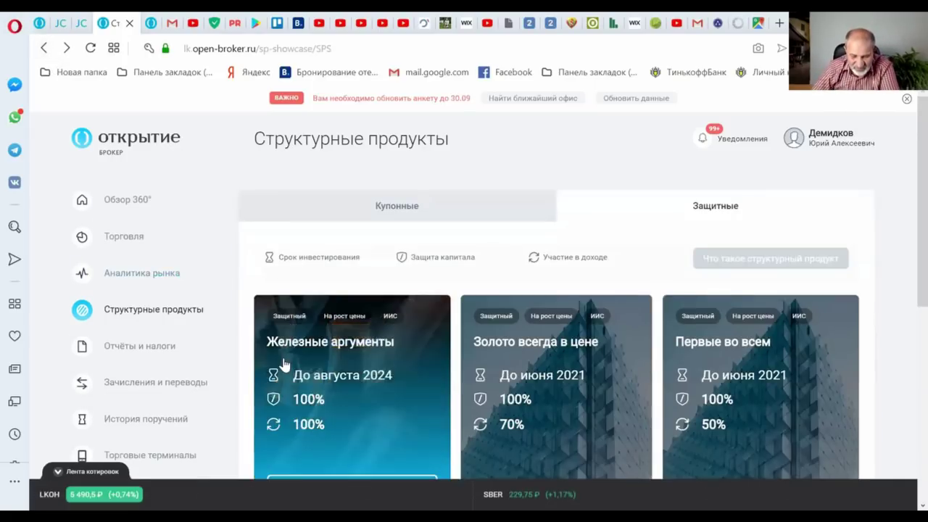
{"action": "left_click", "coordinate": [559, 412]}
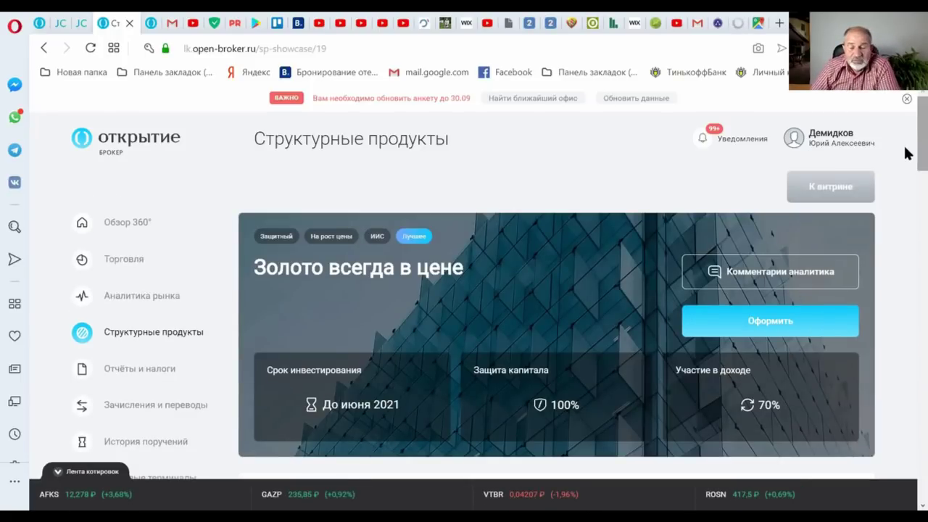
{"action": "scroll", "coordinate": [904, 156], "scroll_direction": "down", "scroll_amount": 2}
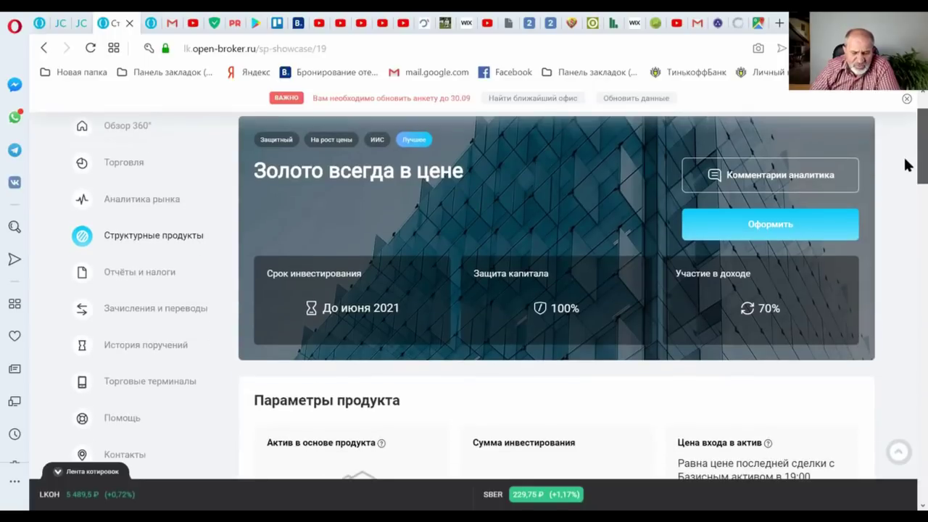
{"action": "scroll", "coordinate": [905, 166], "scroll_direction": "down", "scroll_amount": 1}
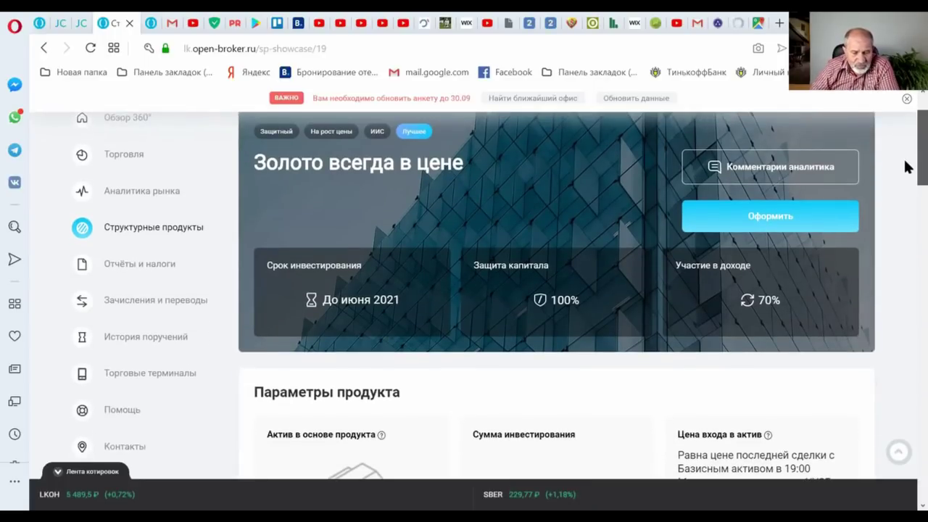
{"action": "scroll", "coordinate": [904, 168], "scroll_direction": "down", "scroll_amount": 1}
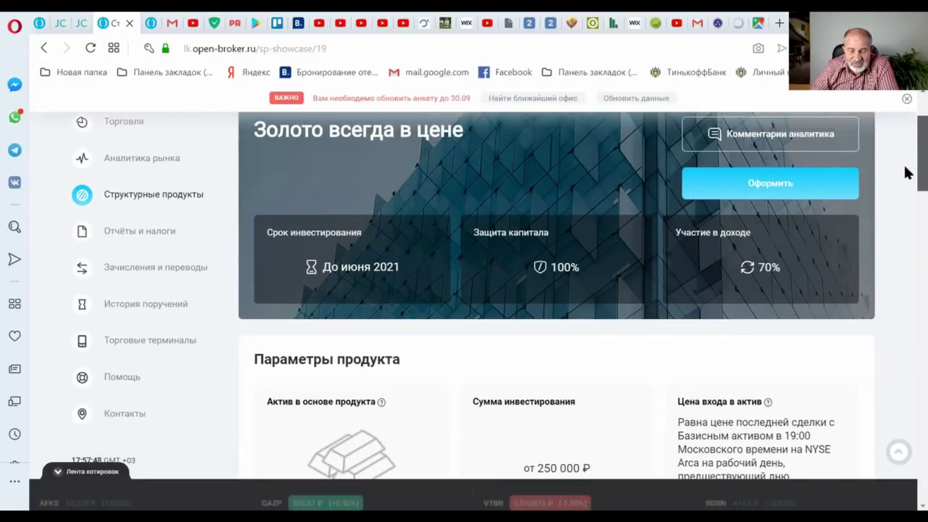
{"action": "scroll", "coordinate": [905, 176], "scroll_direction": "down", "scroll_amount": 2}
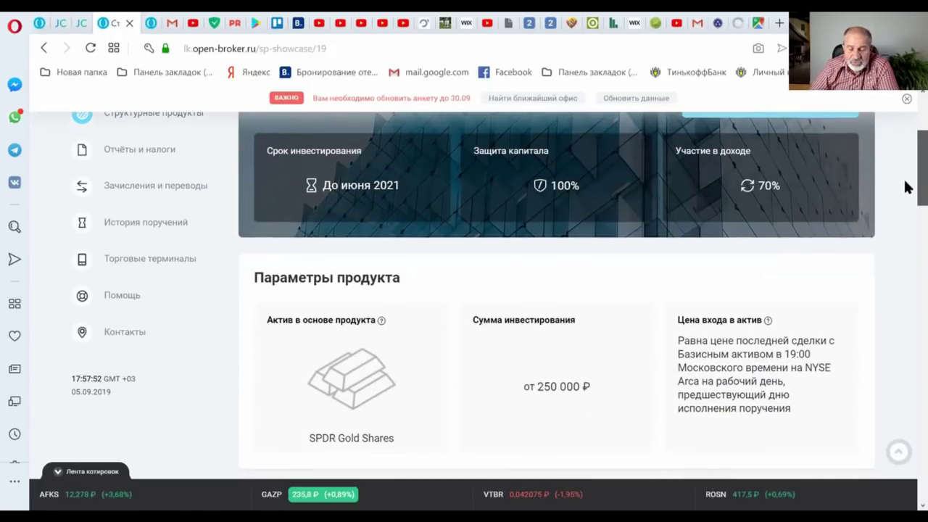
{"action": "scroll", "coordinate": [905, 181], "scroll_direction": "up", "scroll_amount": 2}
{"action": "scroll", "coordinate": [906, 177], "scroll_direction": "down", "scroll_amount": 1}
{"action": "scroll", "coordinate": [905, 180], "scroll_direction": "down", "scroll_amount": 5}
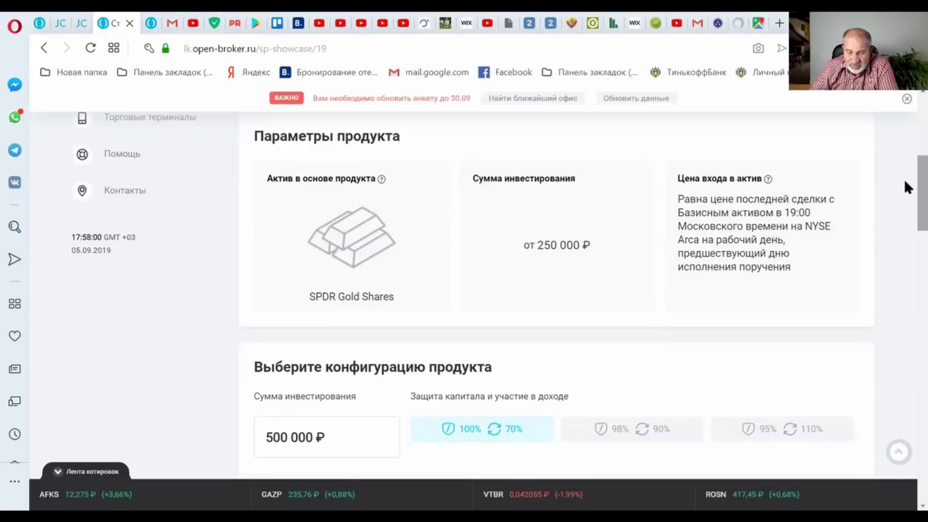
Choose the configuration with 95% capital protection and 110% income participation for "Золото всегда в цене" and check the product summary
{"action": "scroll", "coordinate": [906, 193], "scroll_direction": "down", "scroll_amount": 3}
{"action": "scroll", "coordinate": [904, 209], "scroll_direction": "up", "scroll_amount": 1}
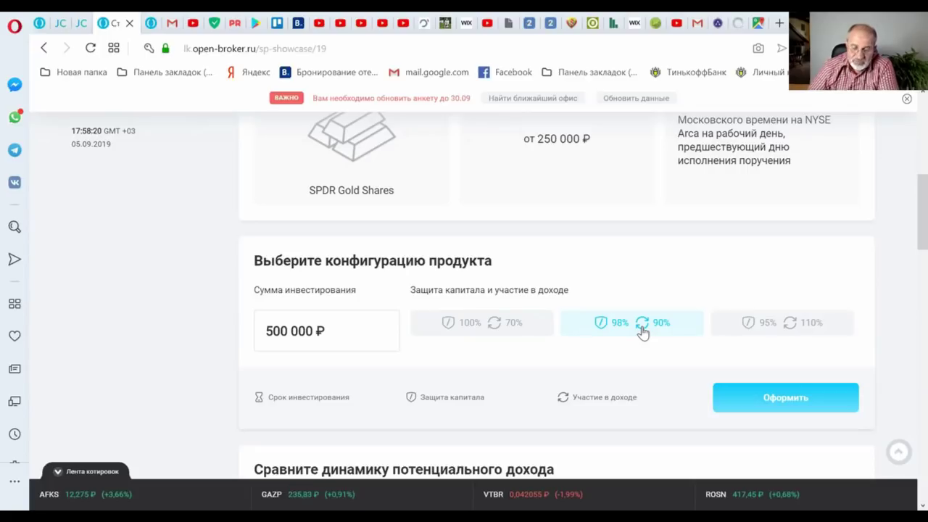
{"action": "left_click", "coordinate": [767, 327]}
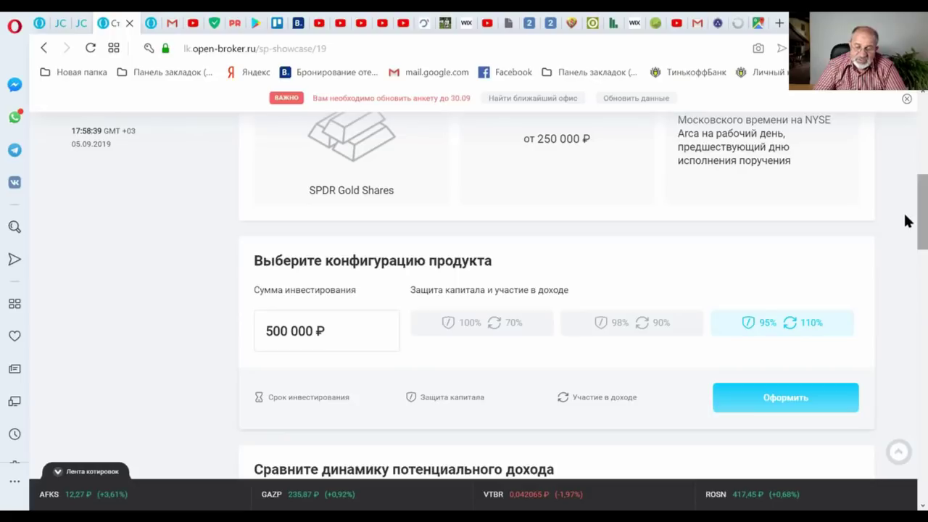
{"action": "scroll", "coordinate": [908, 205], "scroll_direction": "up", "scroll_amount": 1}
{"action": "scroll", "coordinate": [908, 205], "scroll_direction": "up", "scroll_amount": 4}
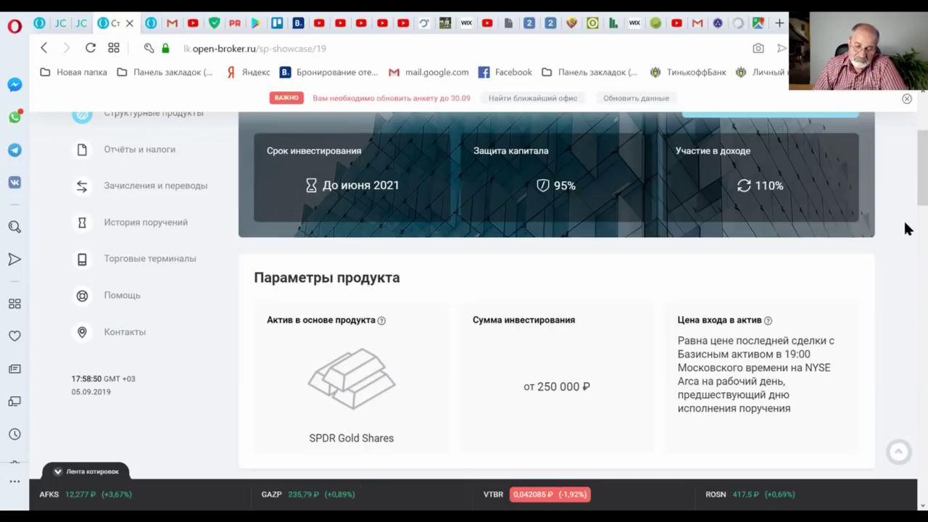
{"action": "scroll", "coordinate": [905, 198], "scroll_direction": "up", "scroll_amount": 3}
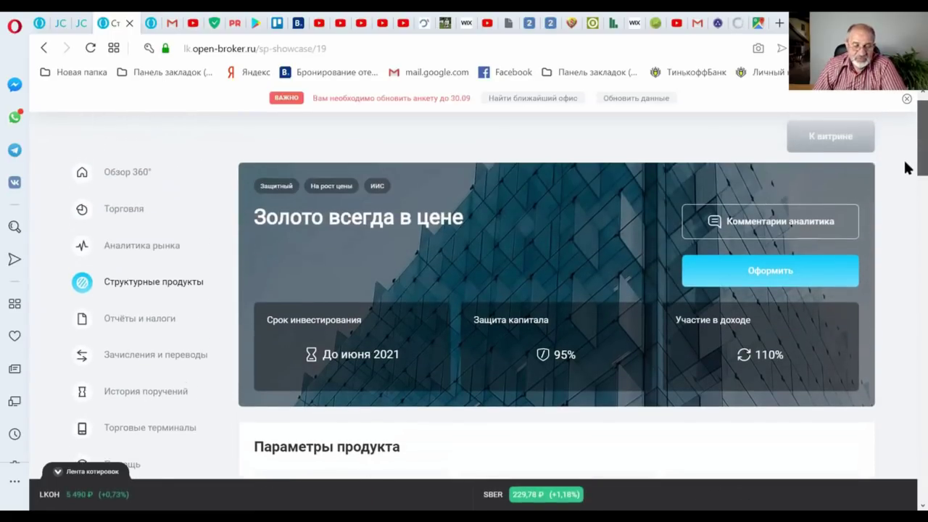
{"action": "scroll", "coordinate": [905, 165], "scroll_direction": "up", "scroll_amount": 1}
{"action": "scroll", "coordinate": [905, 164], "scroll_direction": "up", "scroll_amount": 1}
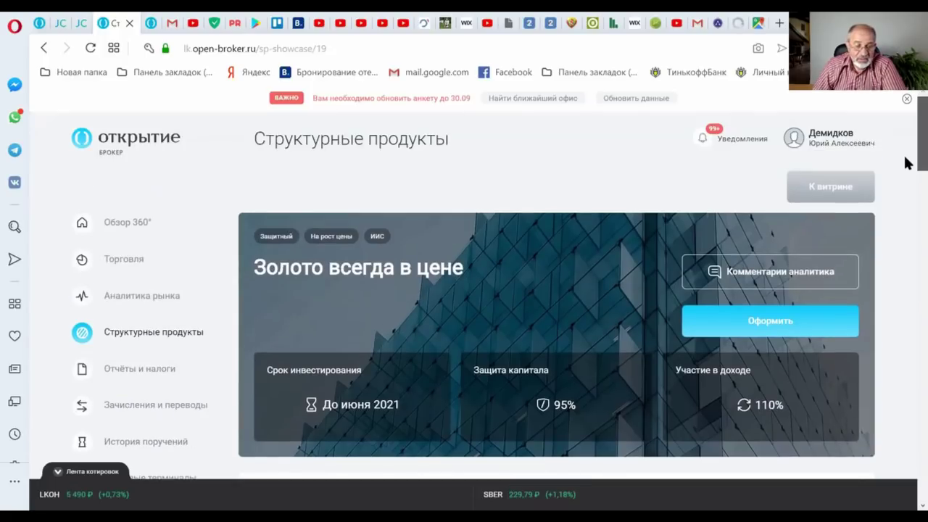
Find the other suggested solutions at the end of the gold product's page and open the coupon product "Быстрый купон"
{"action": "scroll", "coordinate": [905, 164], "scroll_direction": "down", "scroll_amount": 1}
{"action": "scroll", "coordinate": [905, 178], "scroll_direction": "down", "scroll_amount": 8}
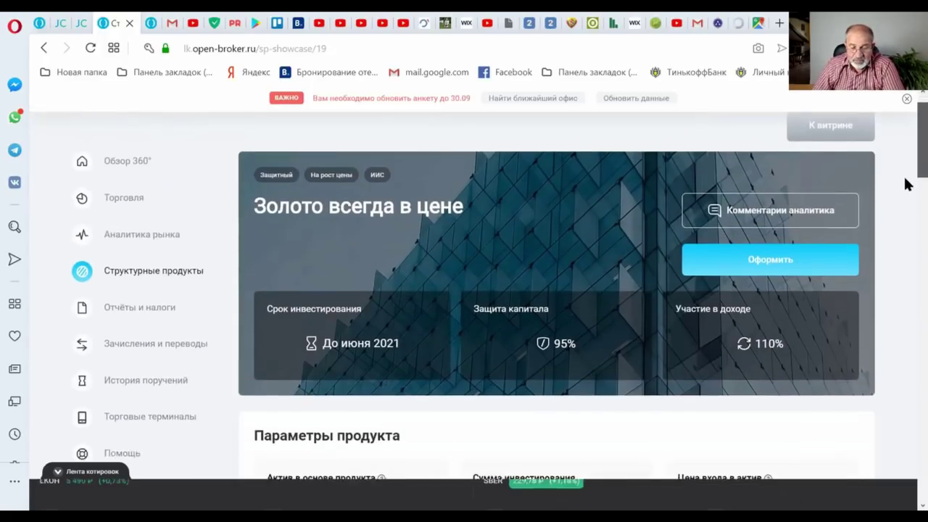
{"action": "scroll", "coordinate": [904, 247], "scroll_direction": "down", "scroll_amount": 1}
{"action": "scroll", "coordinate": [905, 244], "scroll_direction": "up", "scroll_amount": 1}
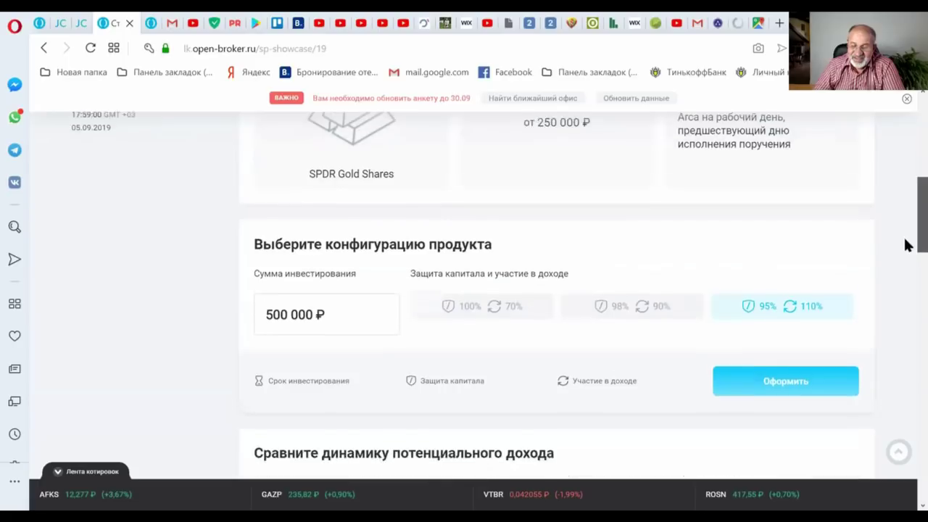
{"action": "scroll", "coordinate": [906, 268], "scroll_direction": "down", "scroll_amount": 4}
{"action": "left_click_drag", "start_coordinate": [904, 299], "coordinate": [905, 386]}
{"action": "scroll", "coordinate": [905, 387], "scroll_direction": "down", "scroll_amount": 1}
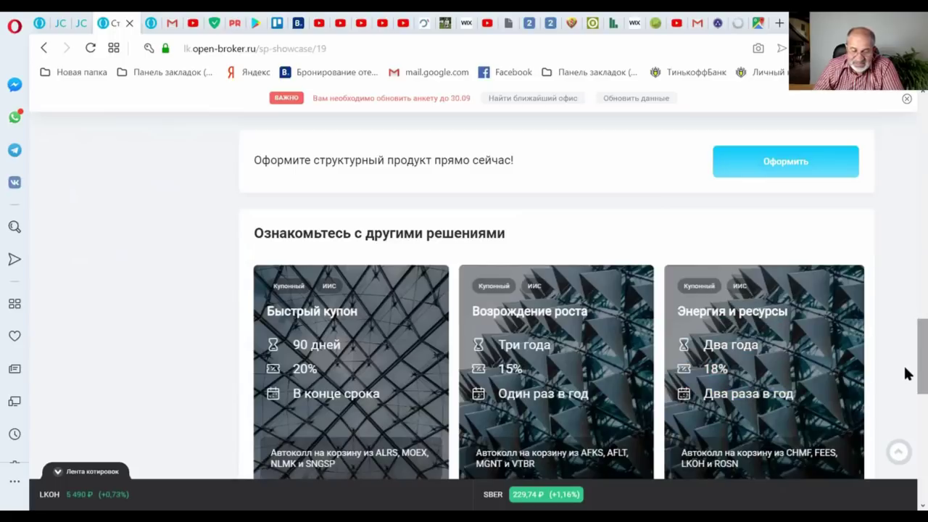
{"action": "scroll", "coordinate": [906, 382], "scroll_direction": "down", "scroll_amount": 1}
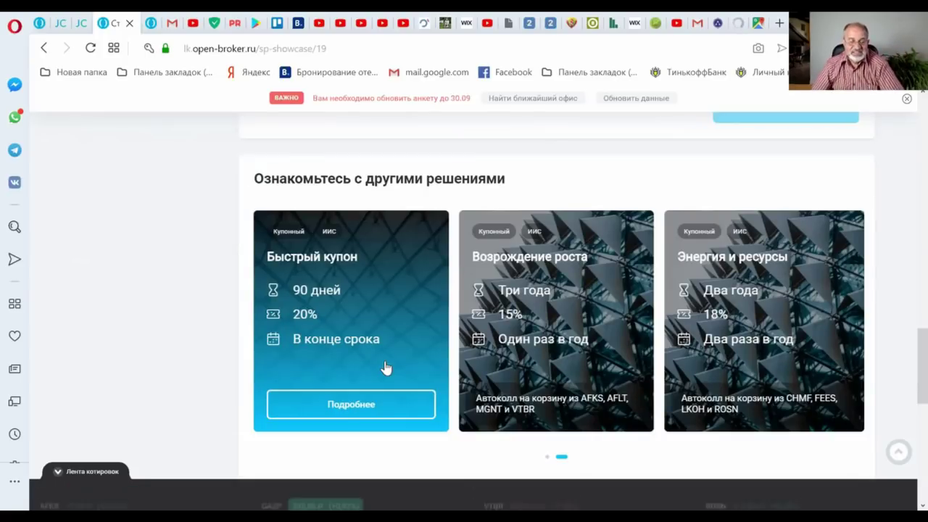
{"action": "left_click", "coordinate": [392, 325]}
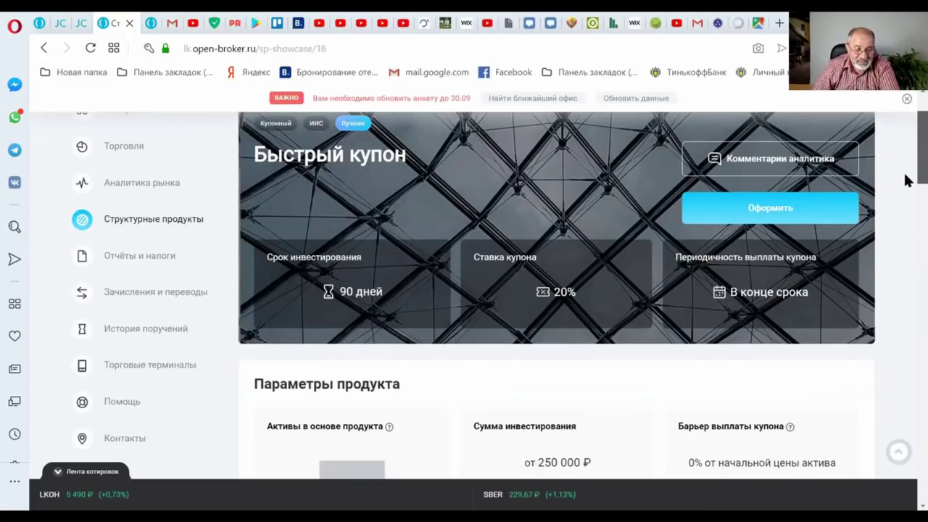
Review the term, coupon rate and parameters of "Быстрый купон", including the explanation of its capital protection barrier
{"action": "scroll", "coordinate": [906, 180], "scroll_direction": "up", "scroll_amount": 1}
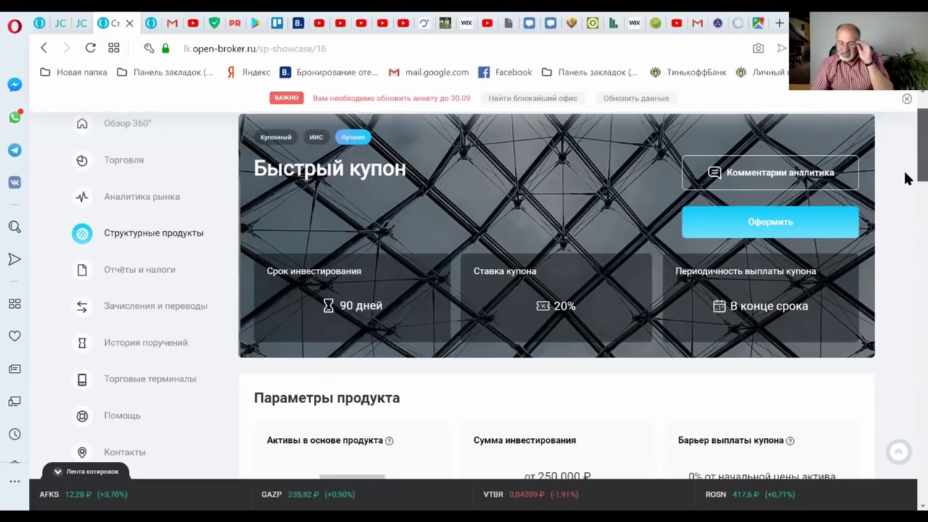
{"action": "scroll", "coordinate": [906, 180], "scroll_direction": "down", "scroll_amount": 1}
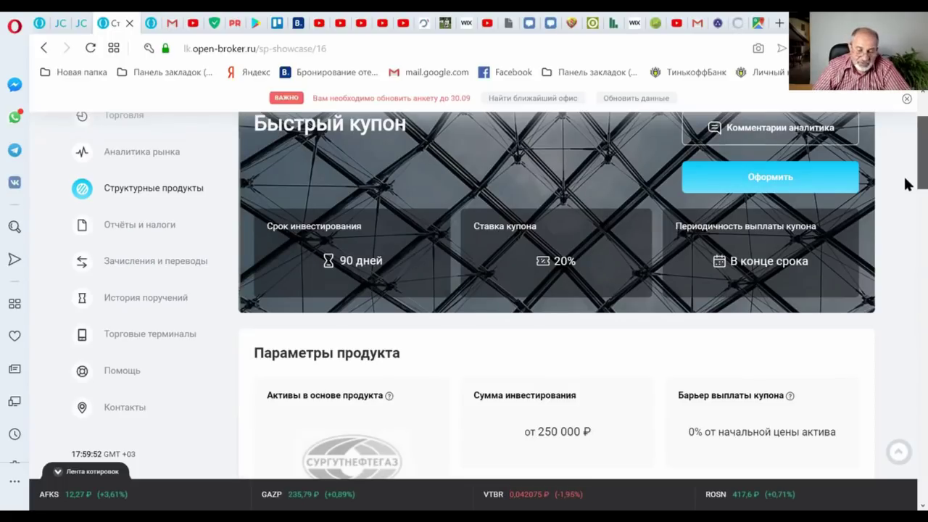
{"action": "scroll", "coordinate": [907, 184], "scroll_direction": "down", "scroll_amount": 3}
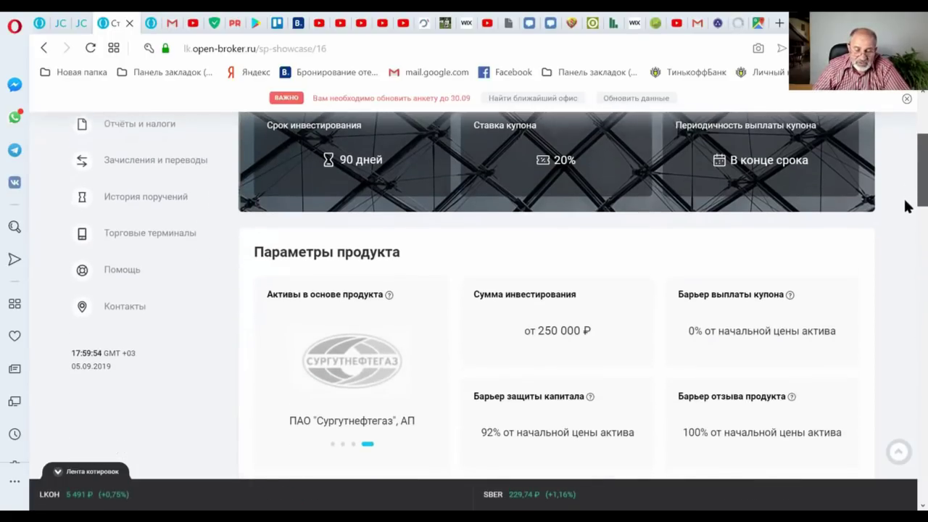
{"action": "scroll", "coordinate": [906, 206], "scroll_direction": "down", "scroll_amount": 2}
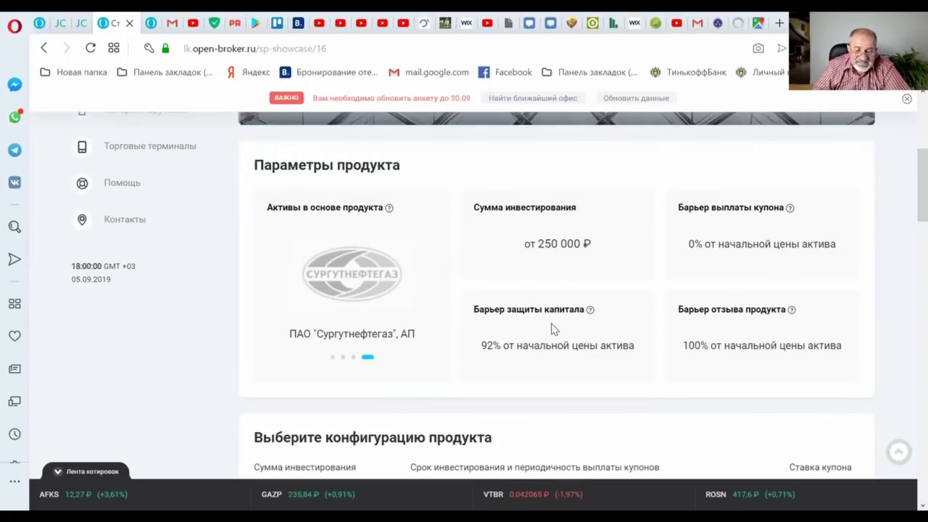
{"action": "mouse_move", "coordinate": [591, 314]}
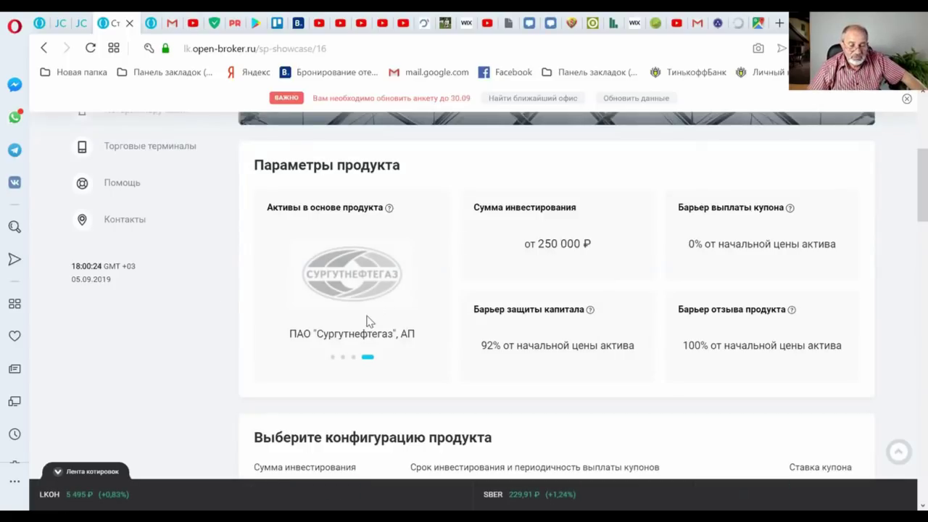
Browse the underlying assets of "Быстрый купон": АЛРОСА, Московская Биржа, НЛМК and Сургутнефтегаз
{"action": "left_click", "coordinate": [332, 359]}
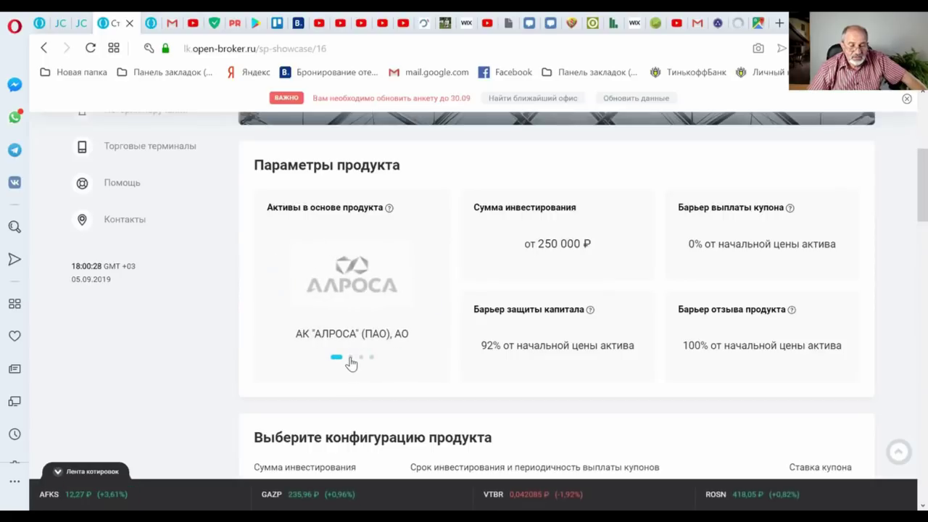
{"action": "left_click", "coordinate": [350, 359]}
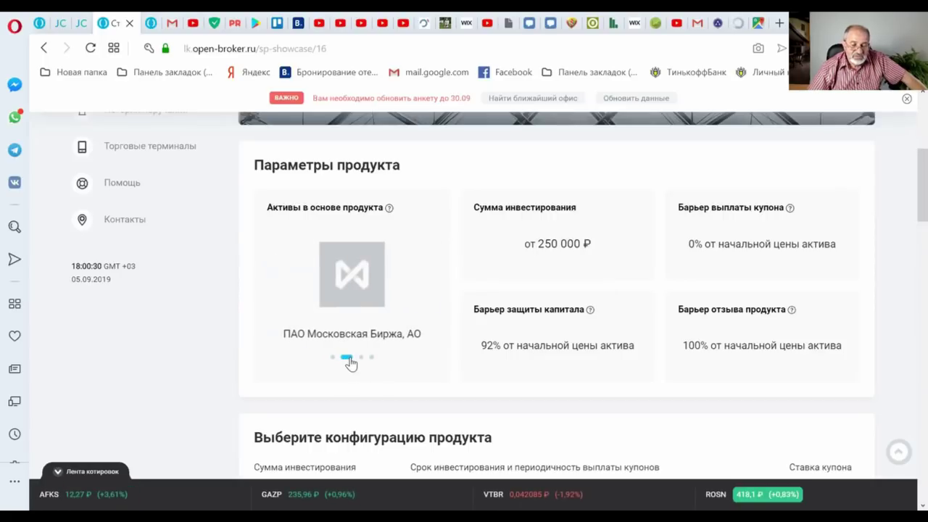
{"action": "left_click", "coordinate": [358, 360]}
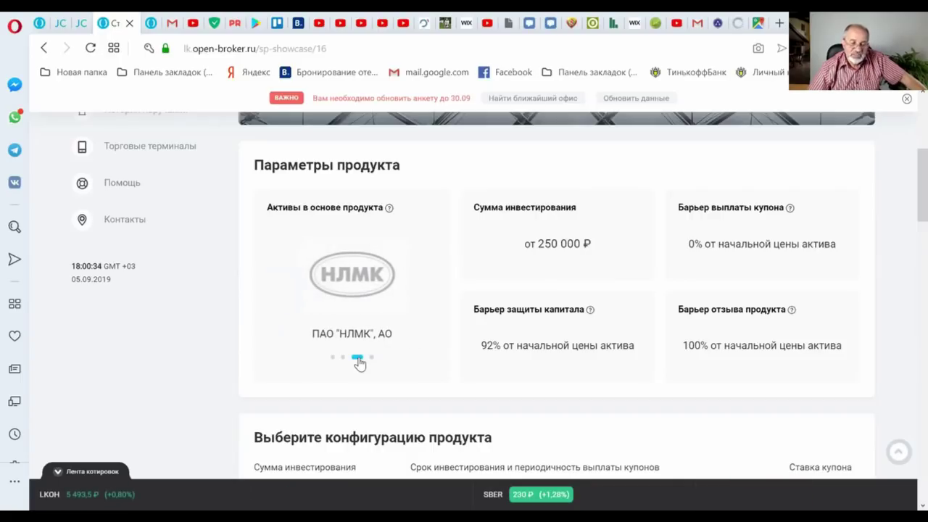
{"action": "left_click", "coordinate": [367, 359]}
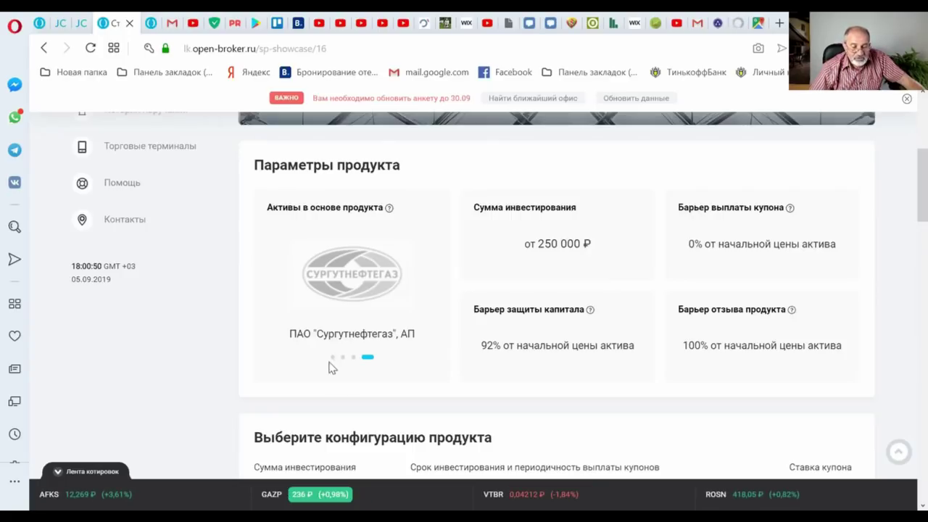
{"action": "left_click", "coordinate": [332, 359]}
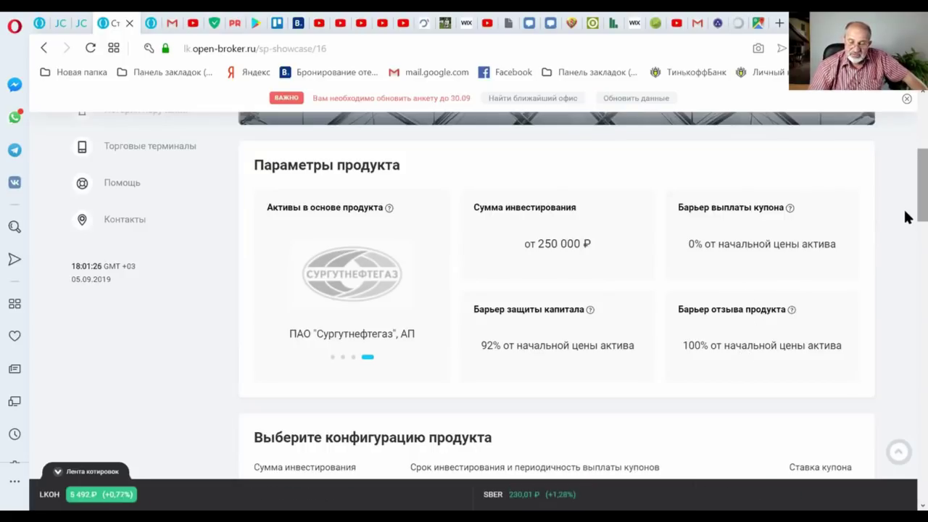
Review the configuration section of "Быстрый купон", including its investment amount, term options, coupon income and barriers
{"action": "scroll", "coordinate": [905, 221], "scroll_direction": "down", "scroll_amount": 2}
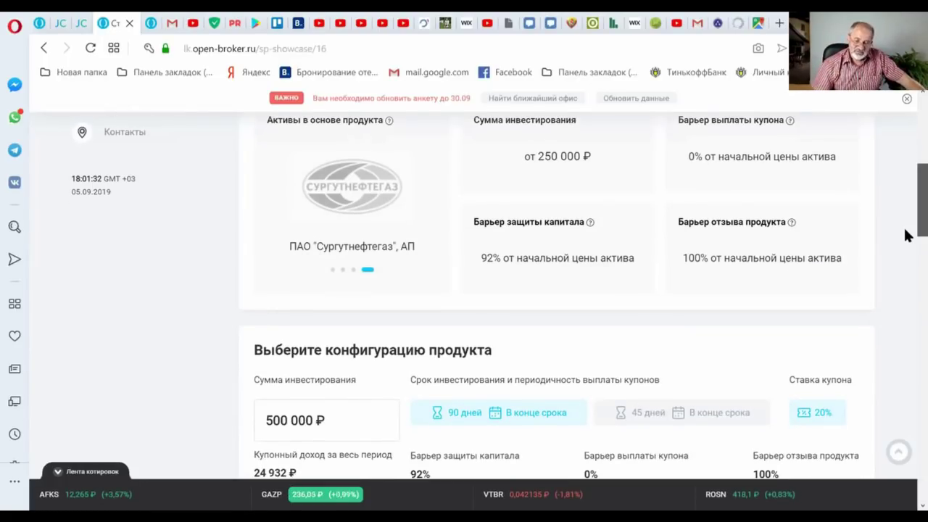
{"action": "scroll", "coordinate": [905, 238], "scroll_direction": "down", "scroll_amount": 2}
{"action": "scroll", "coordinate": [905, 243], "scroll_direction": "down", "scroll_amount": 3}
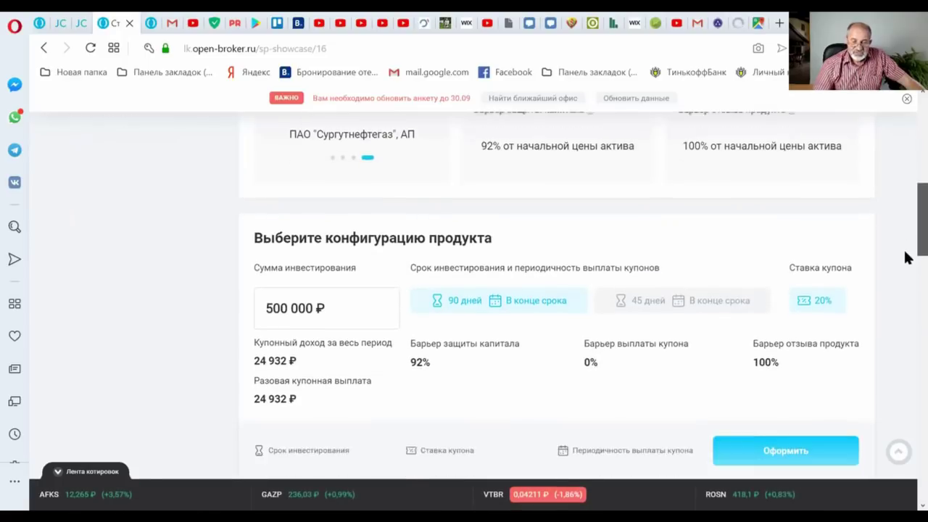
{"action": "scroll", "coordinate": [905, 261], "scroll_direction": "down", "scroll_amount": 2}
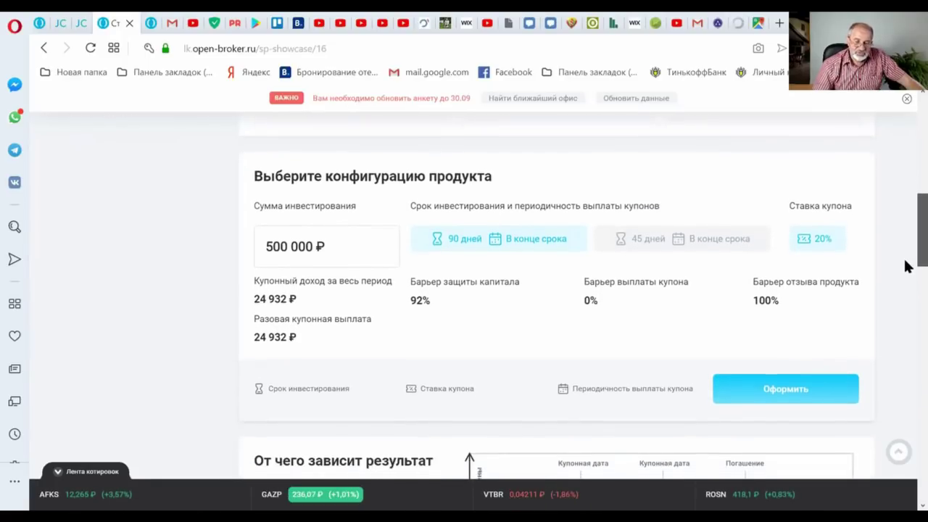
Compare the 90-day and 45-day terms in the configuration of "Быстрый купон", leaving the 45-day term selected
{"action": "scroll", "coordinate": [905, 266], "scroll_direction": "up", "scroll_amount": 2}
{"action": "scroll", "coordinate": [905, 266], "scroll_direction": "down", "scroll_amount": 2}
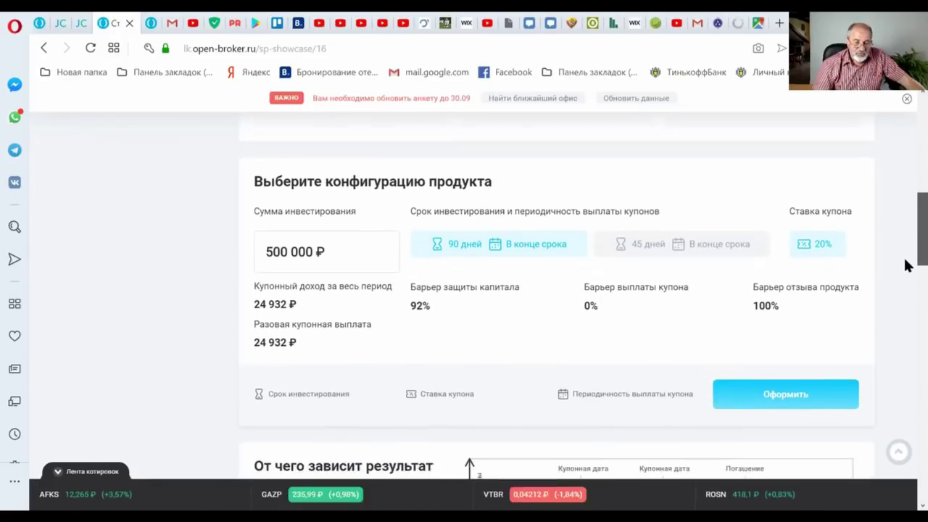
{"action": "scroll", "coordinate": [904, 266], "scroll_direction": "down", "scroll_amount": 1}
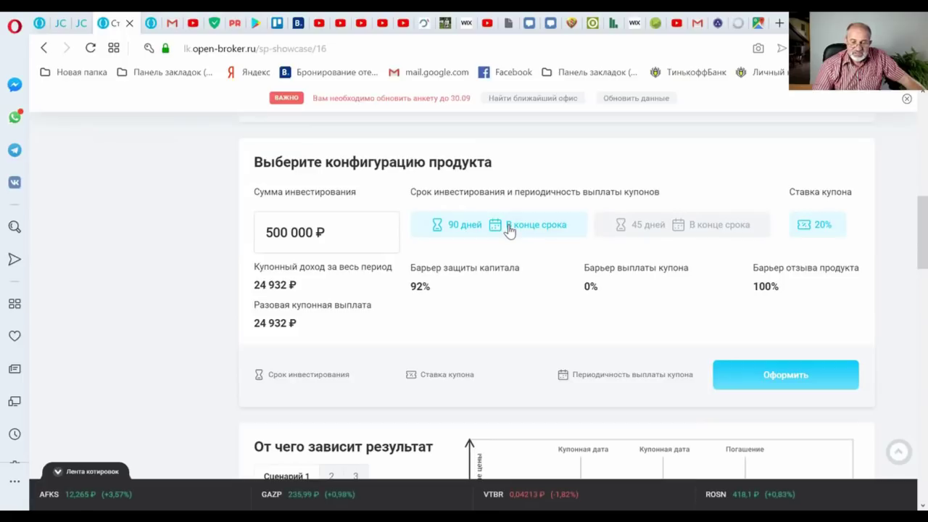
{"action": "left_click", "coordinate": [667, 231]}
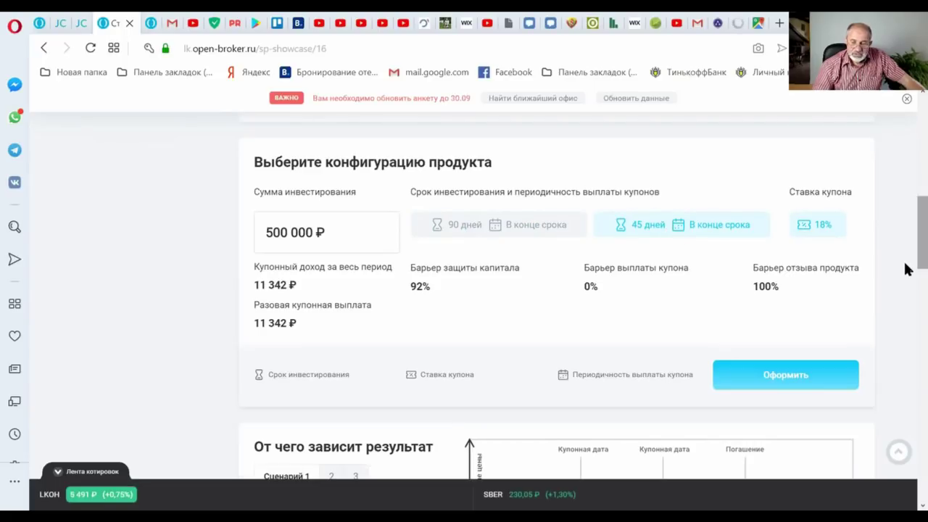
{"action": "left_click", "coordinate": [534, 230]}
{"action": "left_click", "coordinate": [646, 231]}
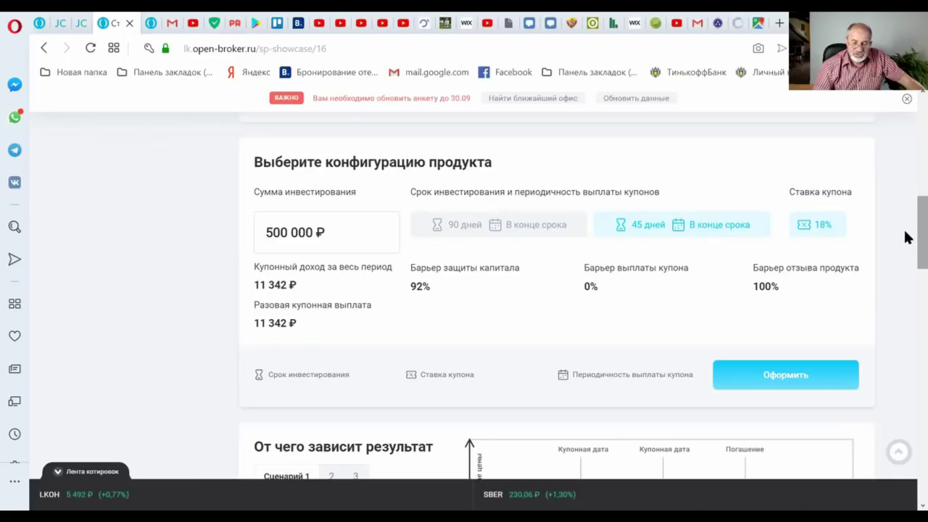
Set the investment amount of "Быстрый купон" to 250 000 ₽ and apply it to recalculate the coupon income
{"action": "scroll", "coordinate": [904, 236], "scroll_direction": "up", "scroll_amount": 1}
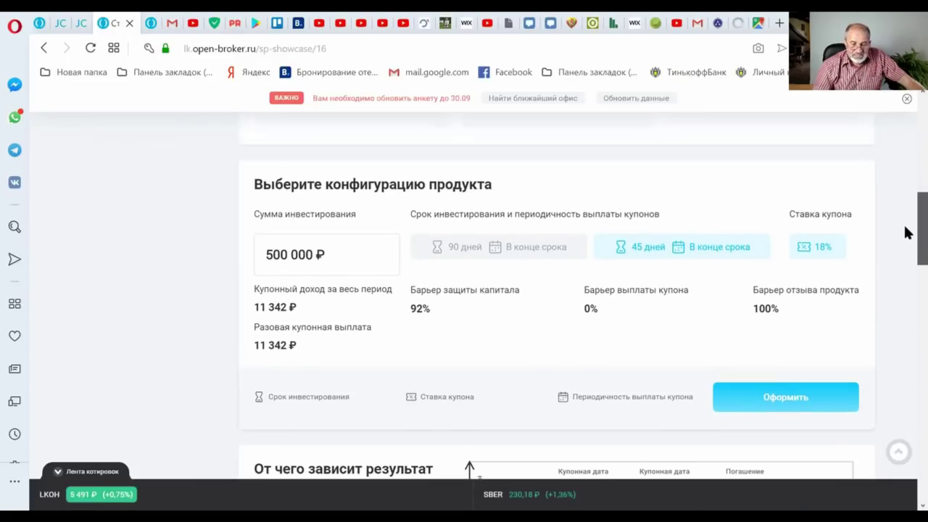
{"action": "scroll", "coordinate": [905, 231], "scroll_direction": "up", "scroll_amount": 1}
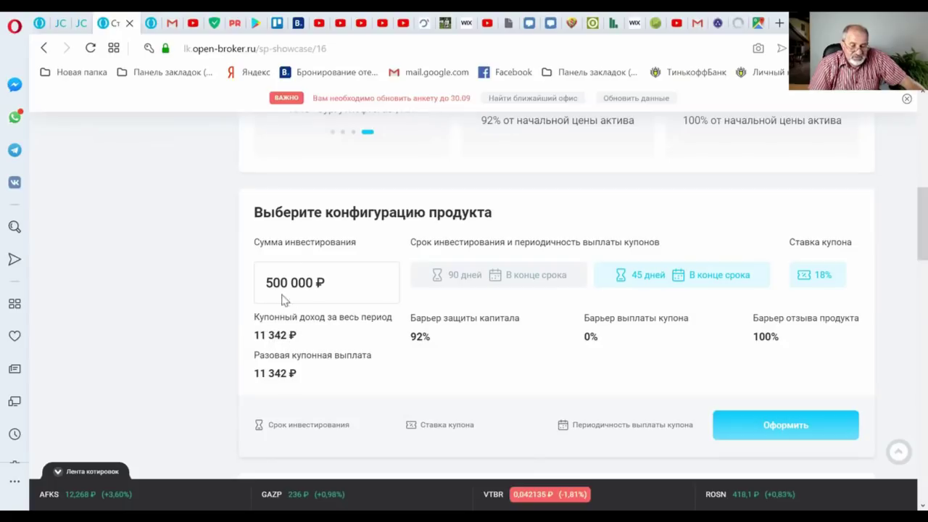
{"action": "left_click_drag", "start_coordinate": [285, 283], "coordinate": [261, 281]}
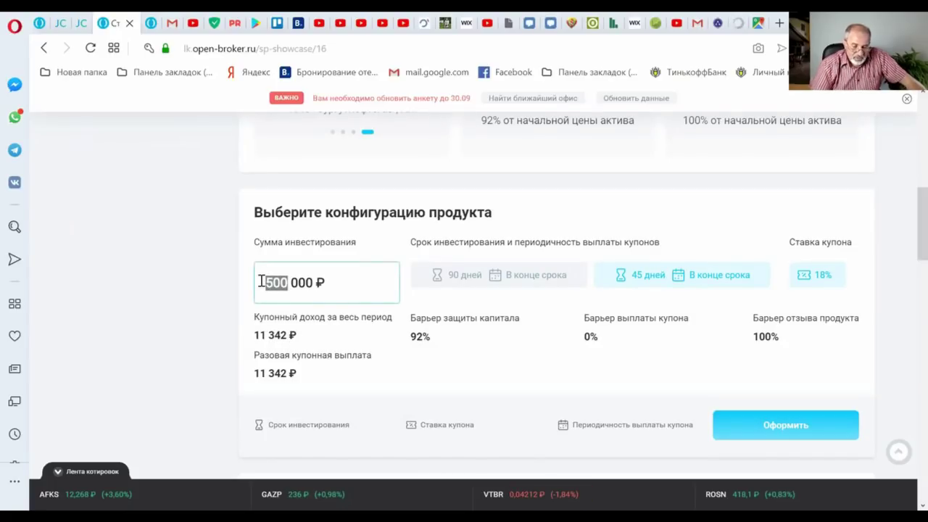
{"action": "type", "text": "250"}
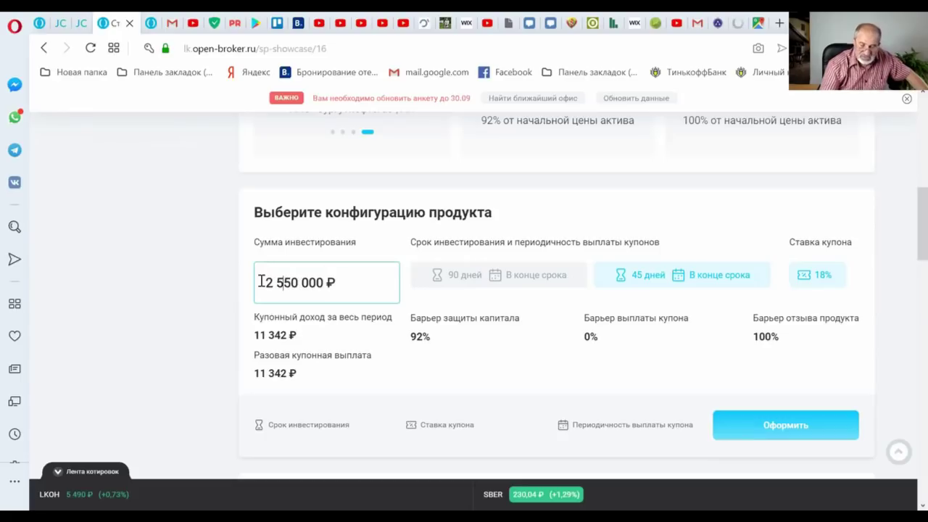
{"action": "left_click", "coordinate": [466, 313]}
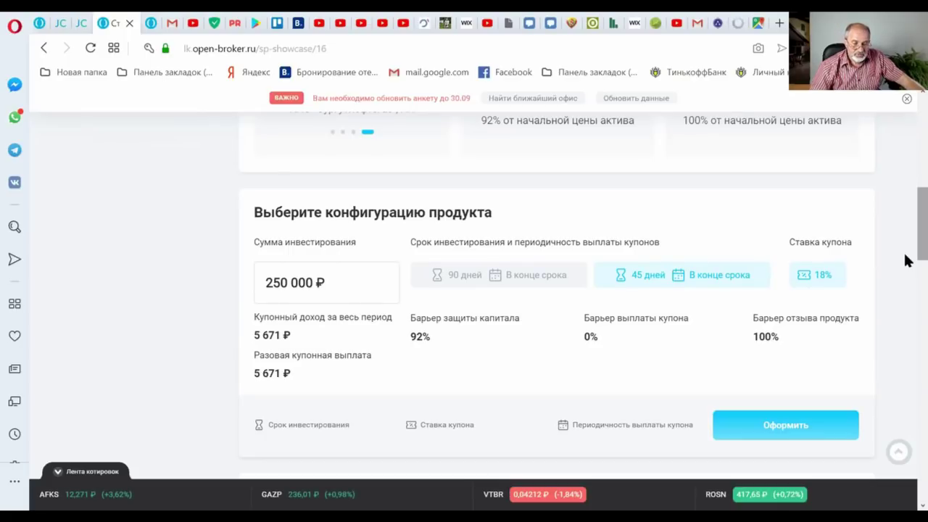
Go back to the other suggested solutions, open the coupon product "Возрождение роста" and browse its underlying assets
{"action": "scroll", "coordinate": [904, 260], "scroll_direction": "up", "scroll_amount": 10}
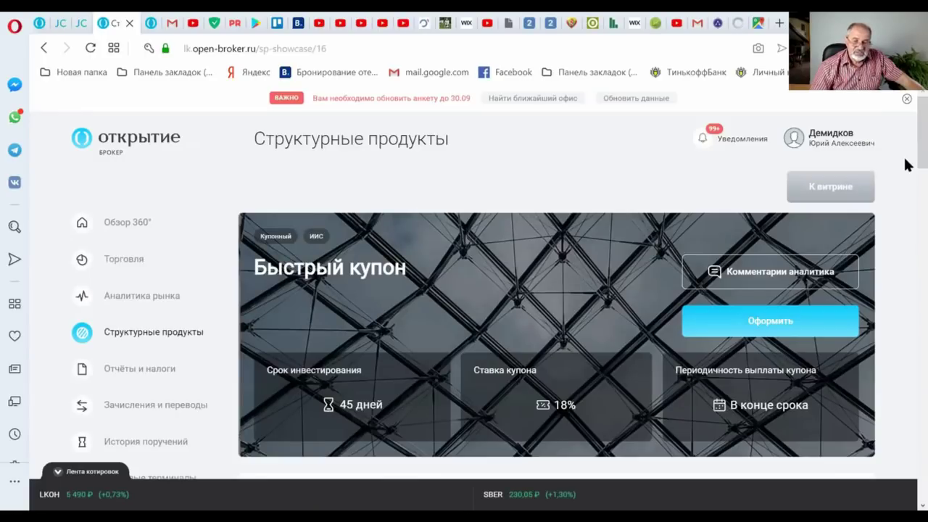
{"action": "left_click", "coordinate": [44, 48]}
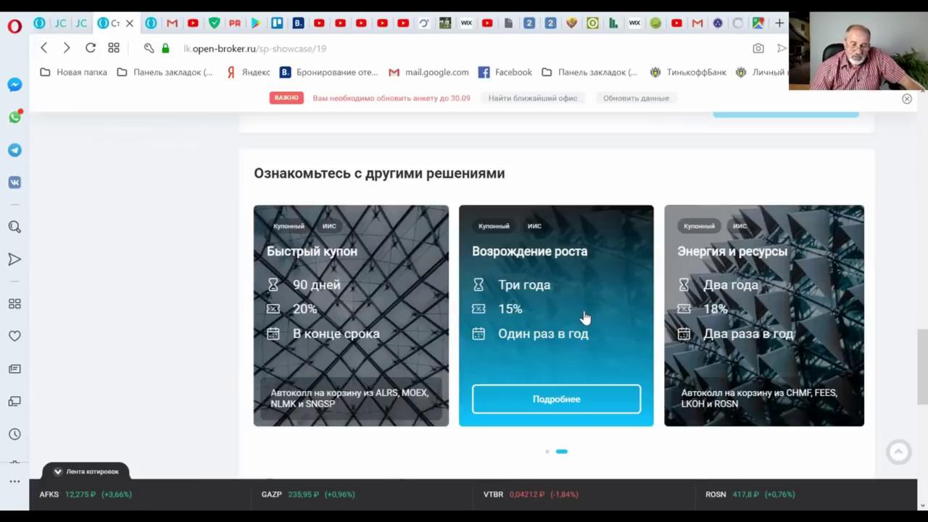
{"action": "left_click", "coordinate": [527, 319]}
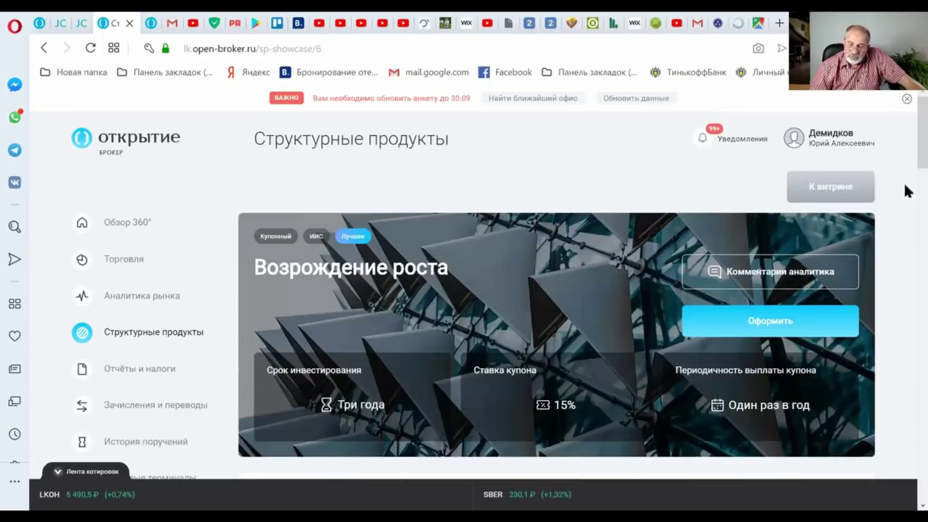
{"action": "scroll", "coordinate": [373, 308], "scroll_direction": "down", "scroll_amount": 5}
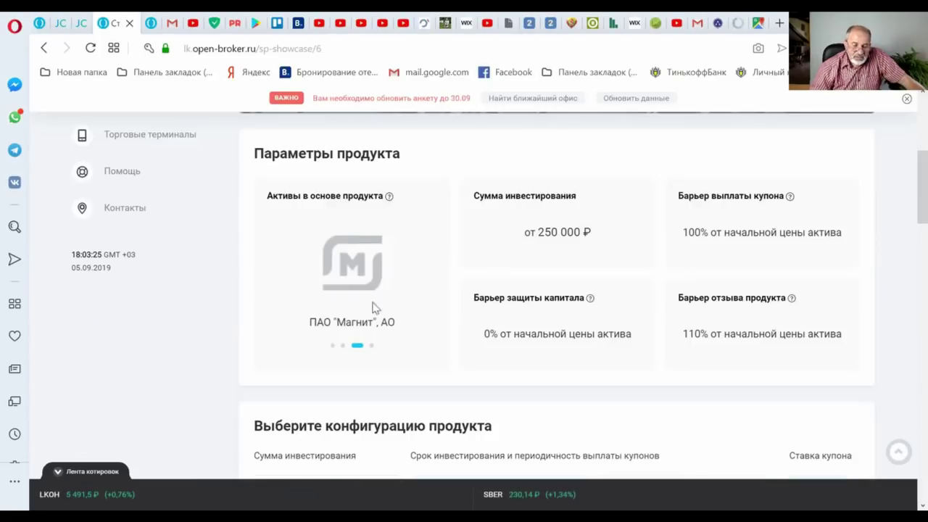
{"action": "left_click", "coordinate": [333, 347]}
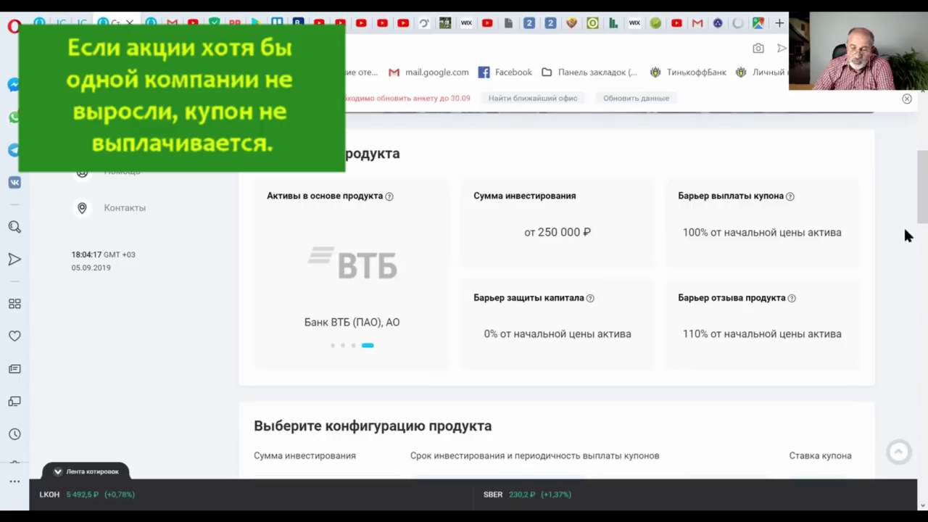
Compare the two-year and one-year terms of "Возрождение роста", leaving the two-year term with yearly coupons selected
{"action": "scroll", "coordinate": [905, 225], "scroll_direction": "down", "scroll_amount": 1}
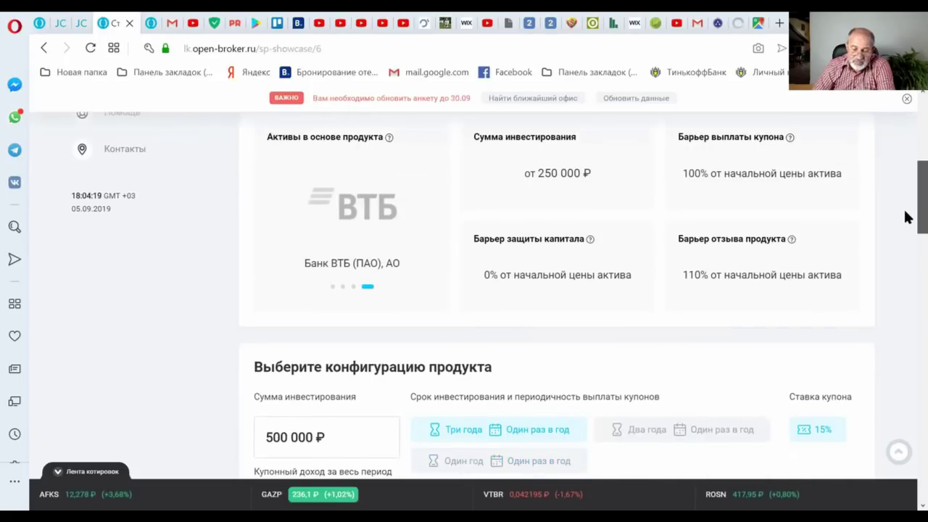
{"action": "scroll", "coordinate": [905, 217], "scroll_direction": "down", "scroll_amount": 1}
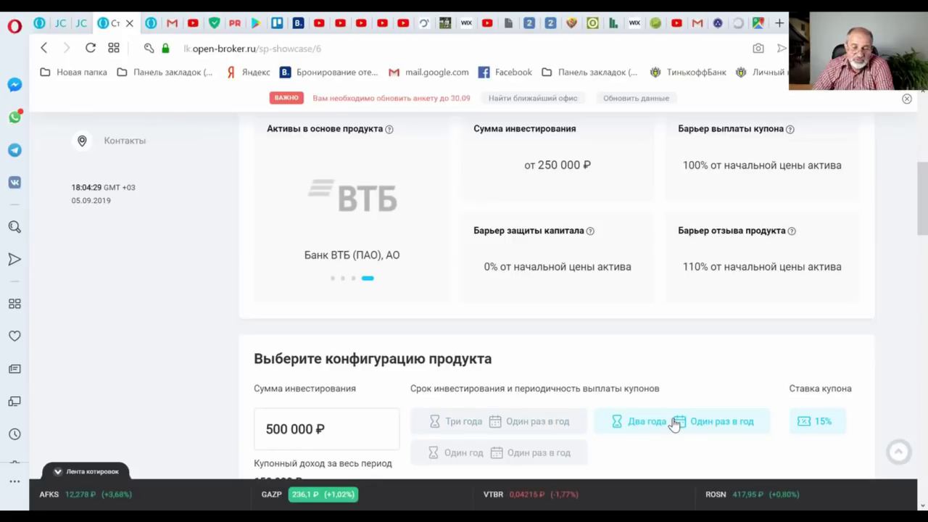
{"action": "left_click", "coordinate": [548, 459]}
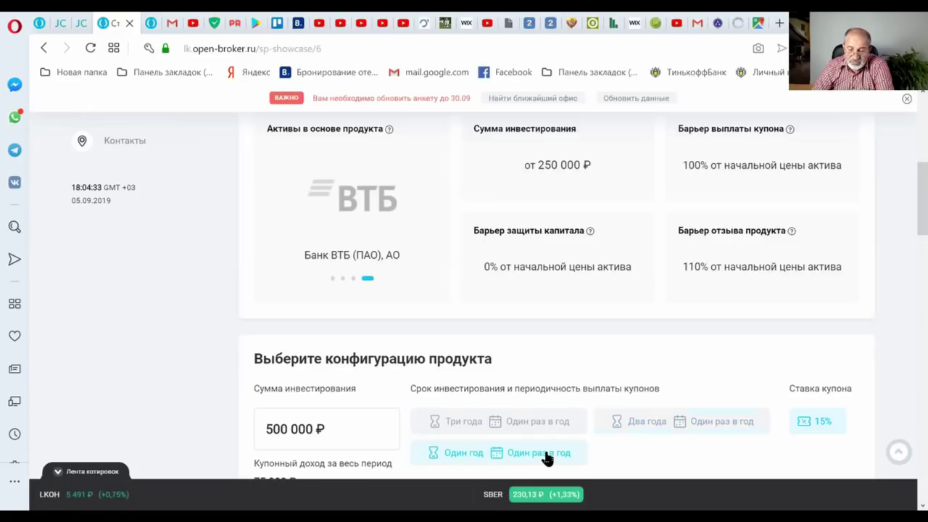
{"action": "left_click", "coordinate": [692, 425]}
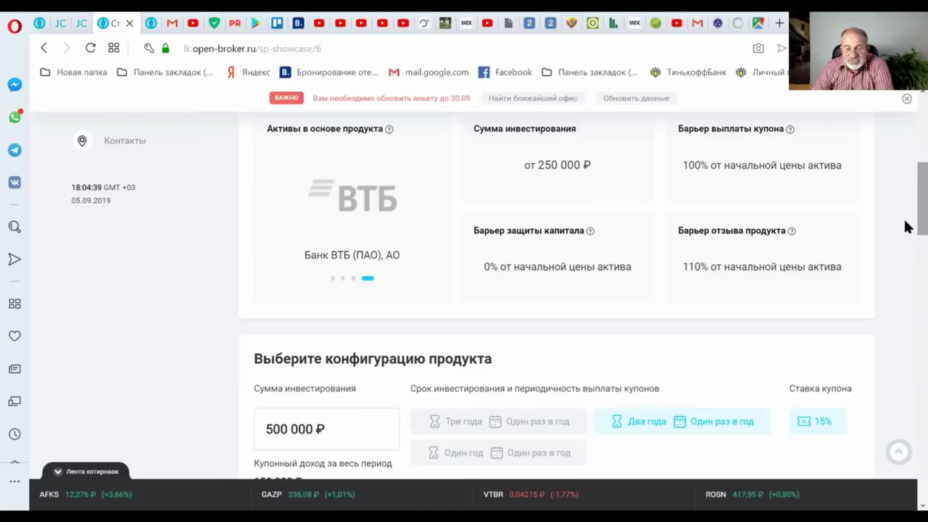
Return to the structured products showcase, choose the coupon category and open the product "Энергия и ресурсы"
{"action": "scroll", "coordinate": [906, 218], "scroll_direction": "up", "scroll_amount": 1}
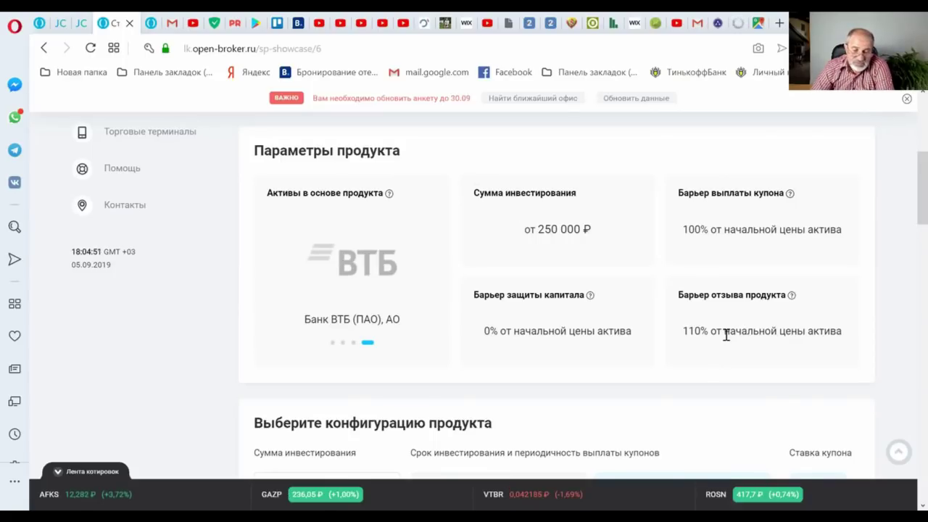
{"action": "left_click_drag", "start_coordinate": [905, 193], "coordinate": [907, 135]}
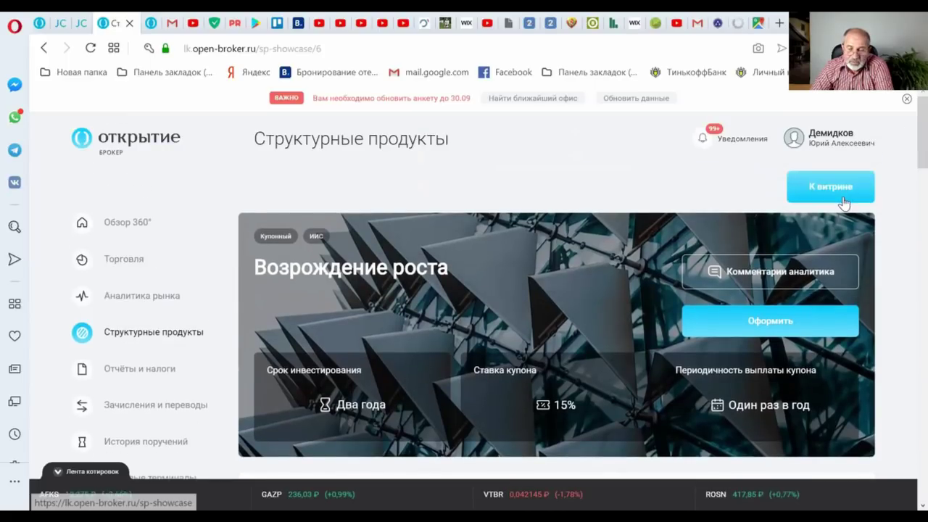
{"action": "left_click", "coordinate": [842, 197]}
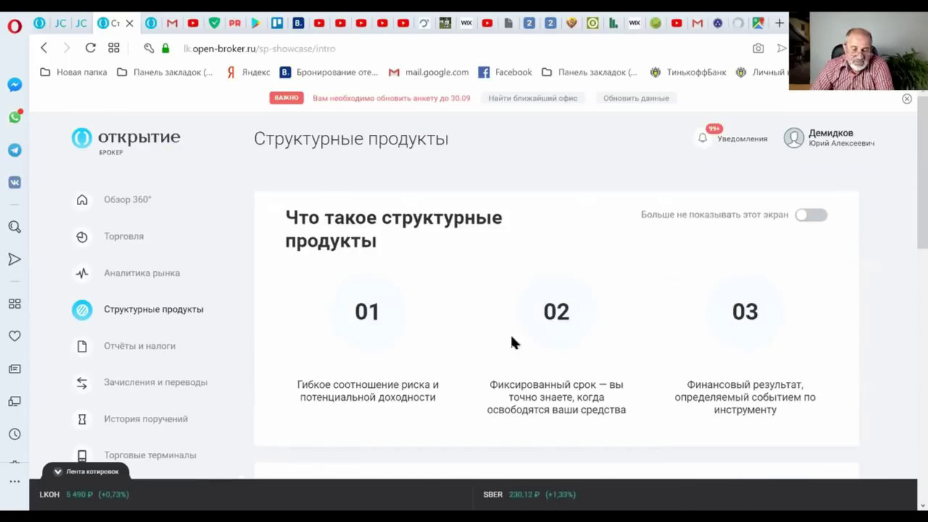
{"action": "scroll", "coordinate": [908, 201], "scroll_direction": "down", "scroll_amount": 5}
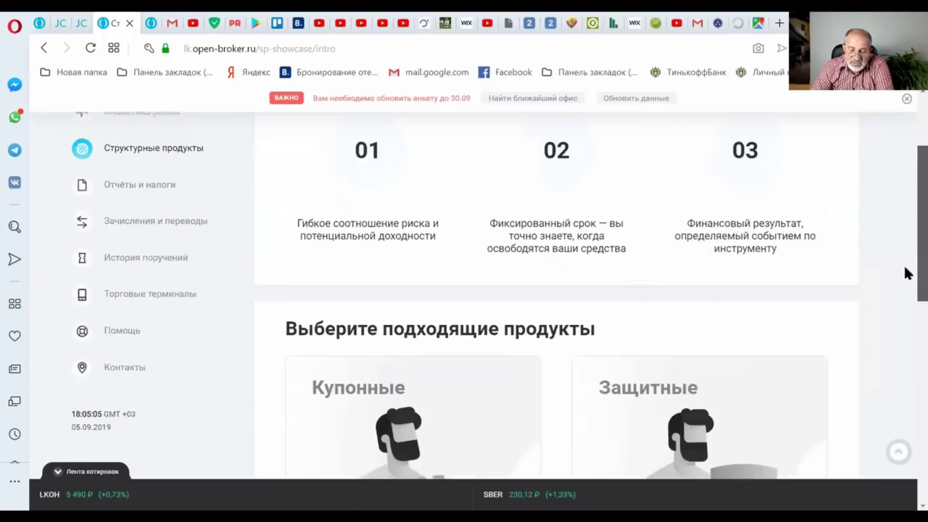
{"action": "left_click", "coordinate": [412, 375]}
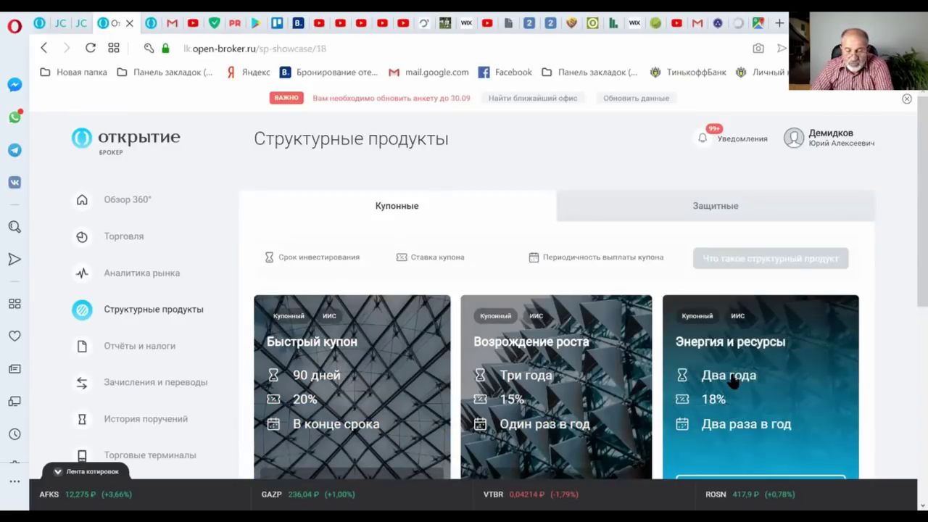
{"action": "left_click", "coordinate": [733, 383]}
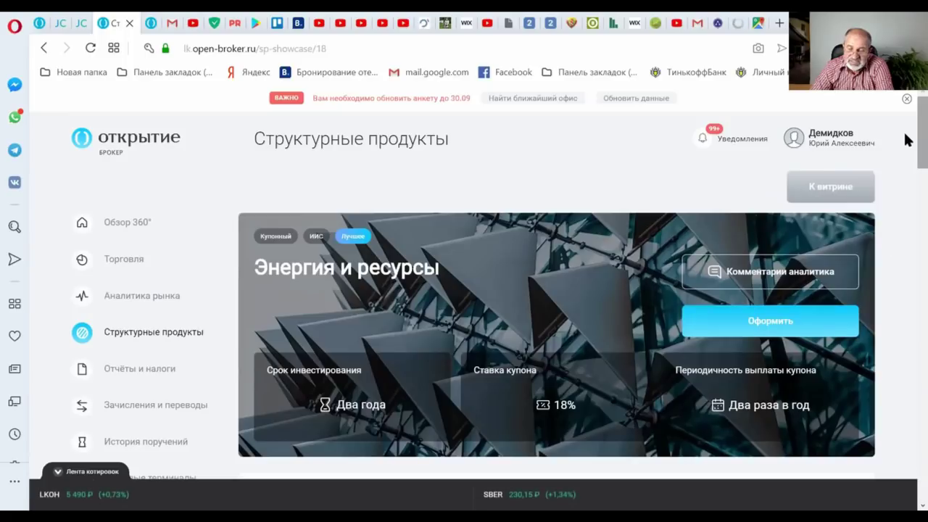
Review the parameters and configuration of "Энергия и ресурсы", including its underlying assets, barriers, term and coupon income
{"action": "scroll", "coordinate": [905, 153], "scroll_direction": "down", "scroll_amount": 3}
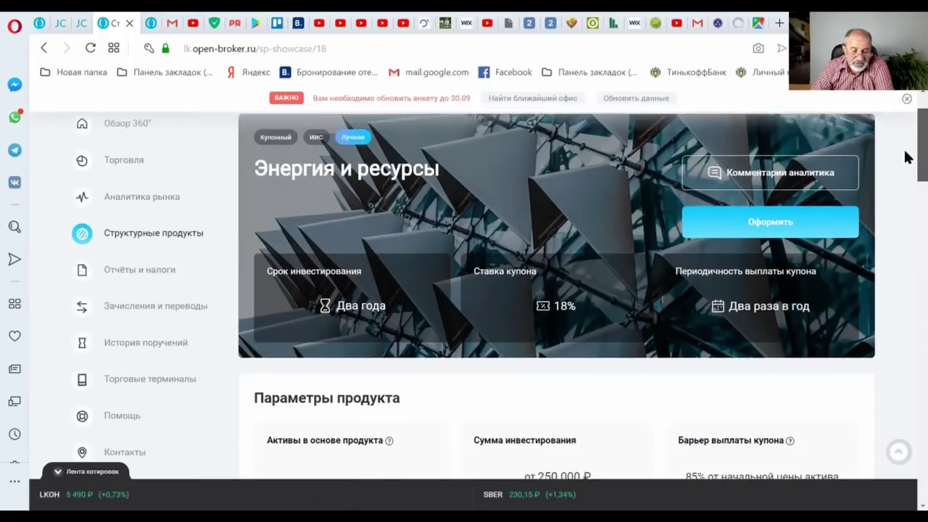
{"action": "scroll", "coordinate": [905, 174], "scroll_direction": "down", "scroll_amount": 1}
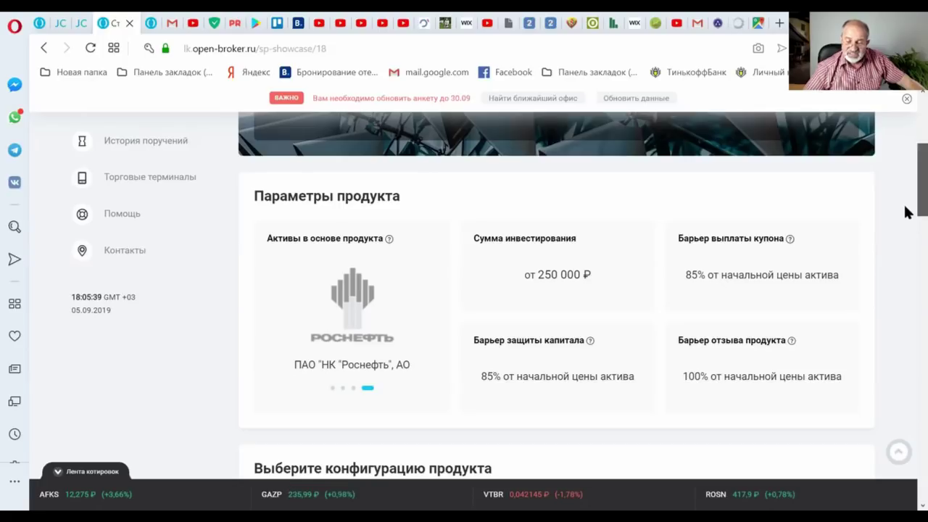
{"action": "left_click_drag", "start_coordinate": [907, 211], "coordinate": [906, 232]}
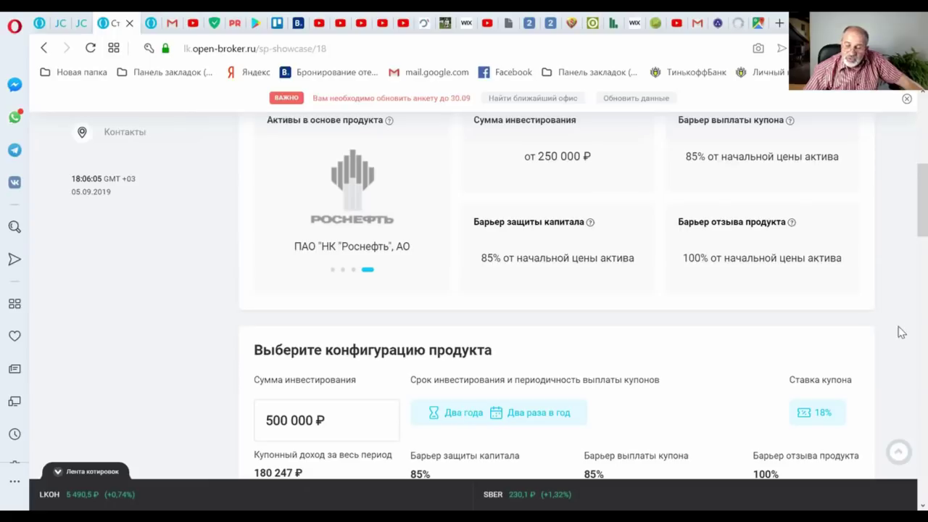
{"action": "scroll", "coordinate": [909, 215], "scroll_direction": "down", "scroll_amount": 1}
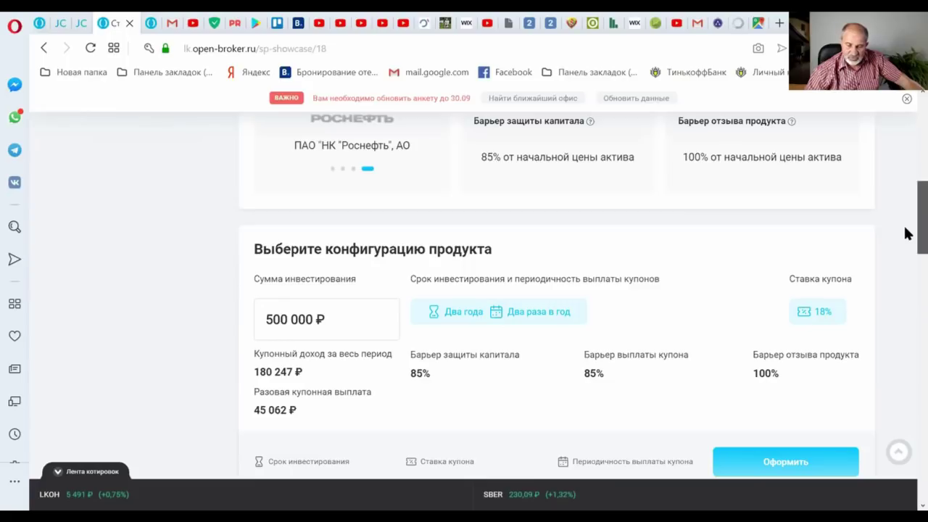
Recheck the term, coupon rate and barriers of "Энергия и ресурсы" and look over the scenarios that determine its result
{"action": "scroll", "coordinate": [906, 232], "scroll_direction": "up", "scroll_amount": 4}
{"action": "scroll", "coordinate": [906, 183], "scroll_direction": "up", "scroll_amount": 1}
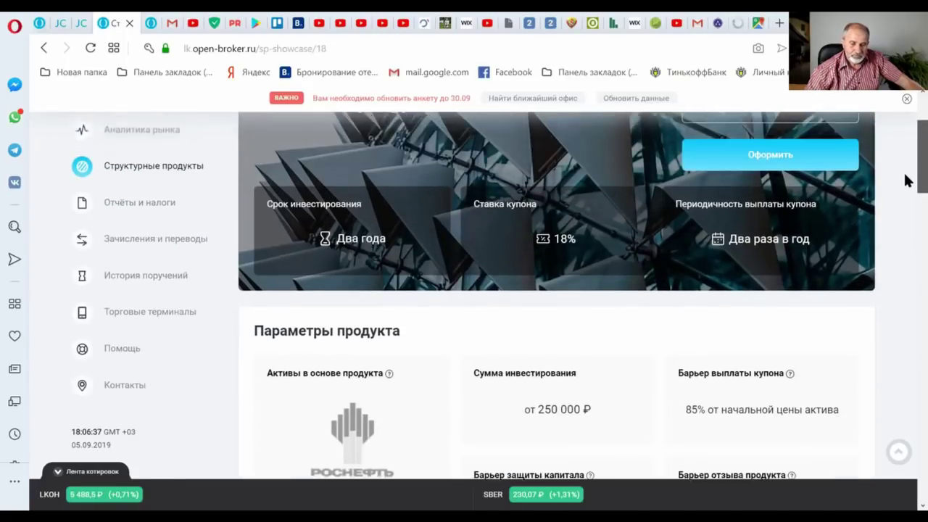
{"action": "scroll", "coordinate": [905, 218], "scroll_direction": "down", "scroll_amount": 3}
{"action": "scroll", "coordinate": [906, 221], "scroll_direction": "down", "scroll_amount": 1}
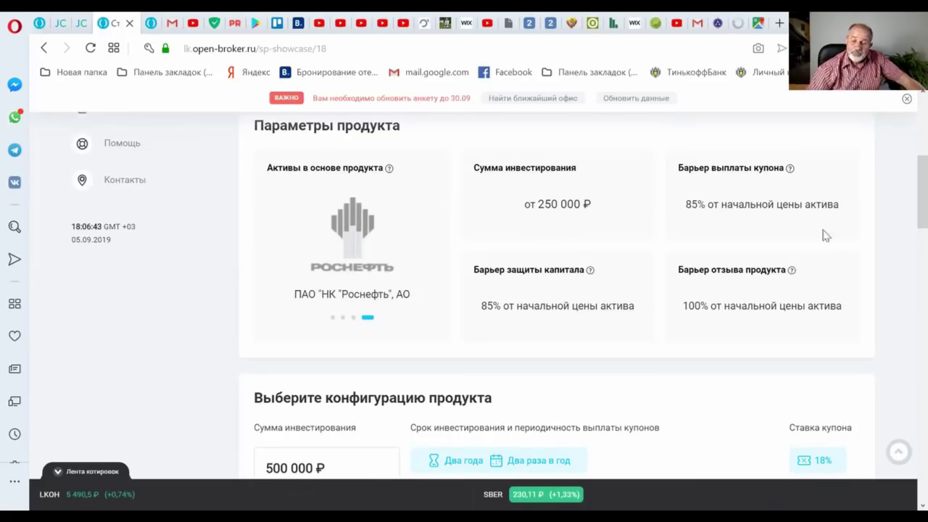
{"action": "scroll", "coordinate": [905, 196], "scroll_direction": "down", "scroll_amount": 4}
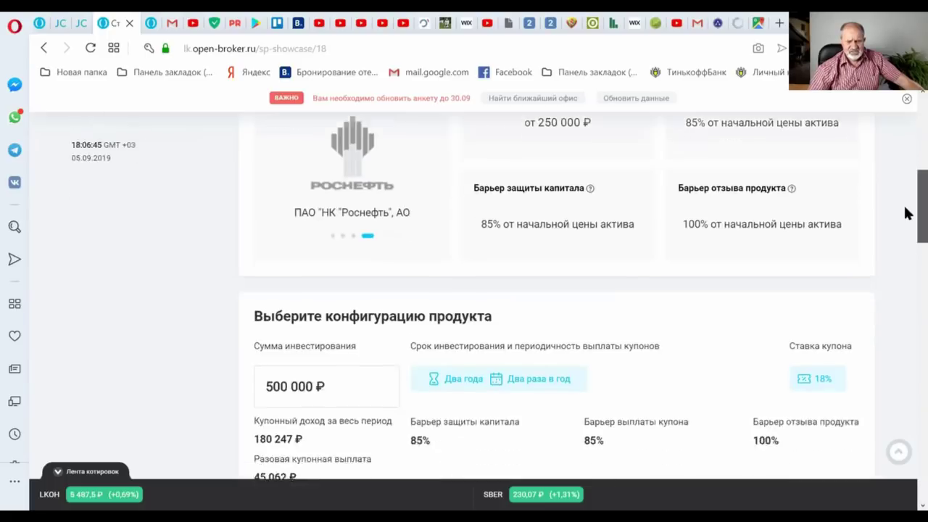
{"action": "scroll", "coordinate": [905, 234], "scroll_direction": "down", "scroll_amount": 2}
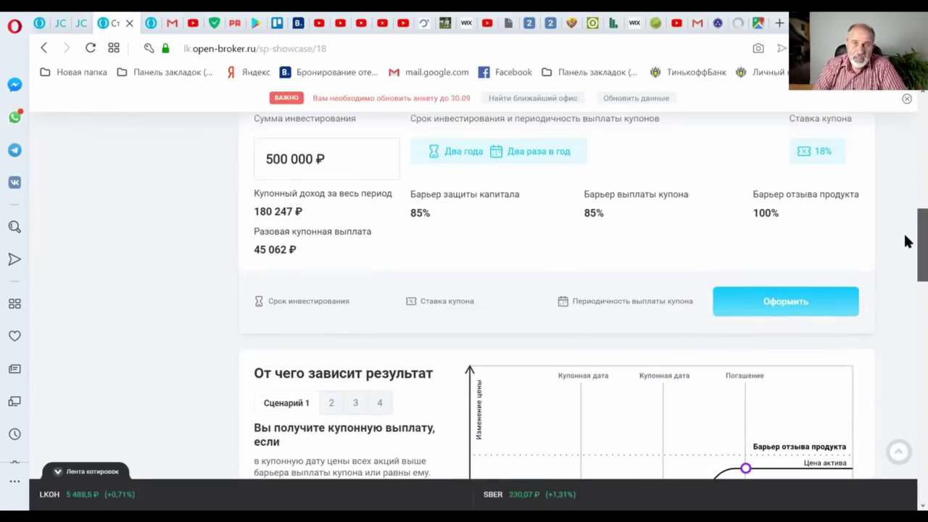
{"action": "scroll", "coordinate": [906, 240], "scroll_direction": "down", "scroll_amount": 2}
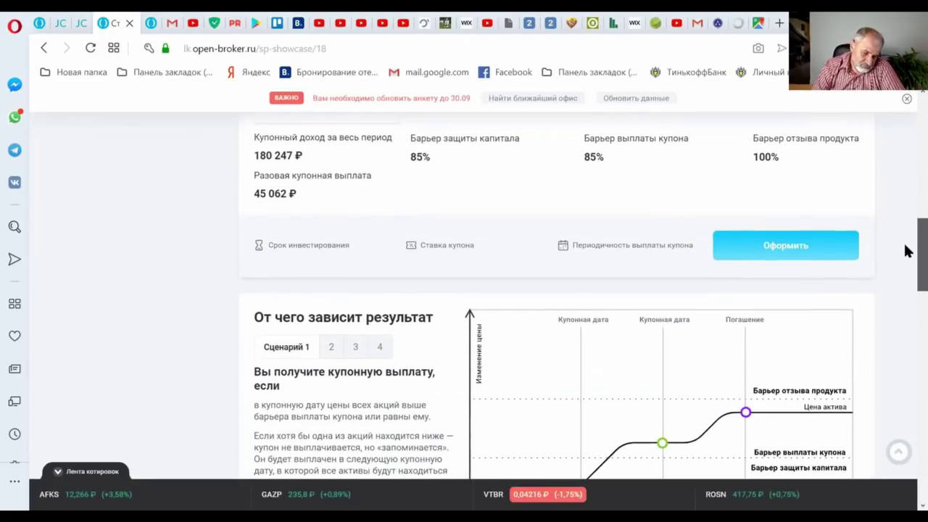
{"action": "scroll", "coordinate": [905, 251], "scroll_direction": "up", "scroll_amount": 5}
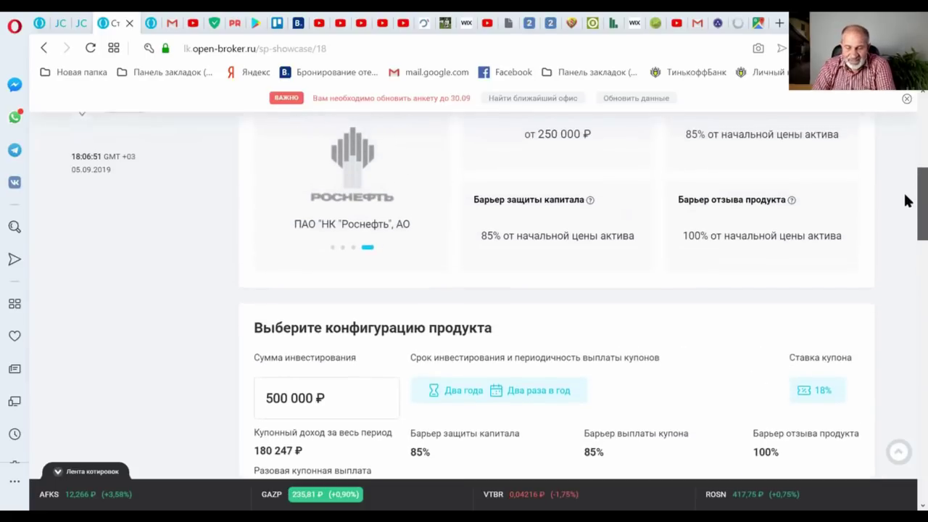
{"action": "scroll", "coordinate": [905, 192], "scroll_direction": "up", "scroll_amount": 2}
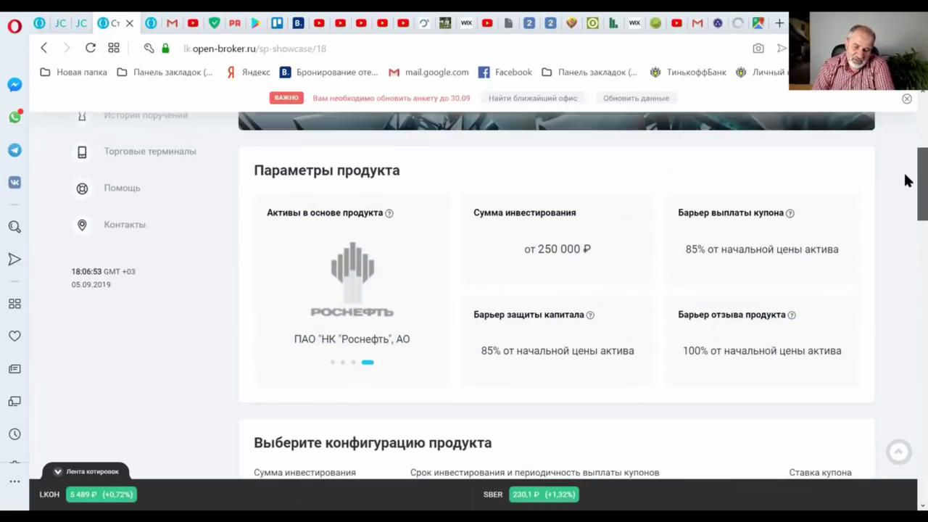
{"action": "scroll", "coordinate": [905, 174], "scroll_direction": "up", "scroll_amount": 1}
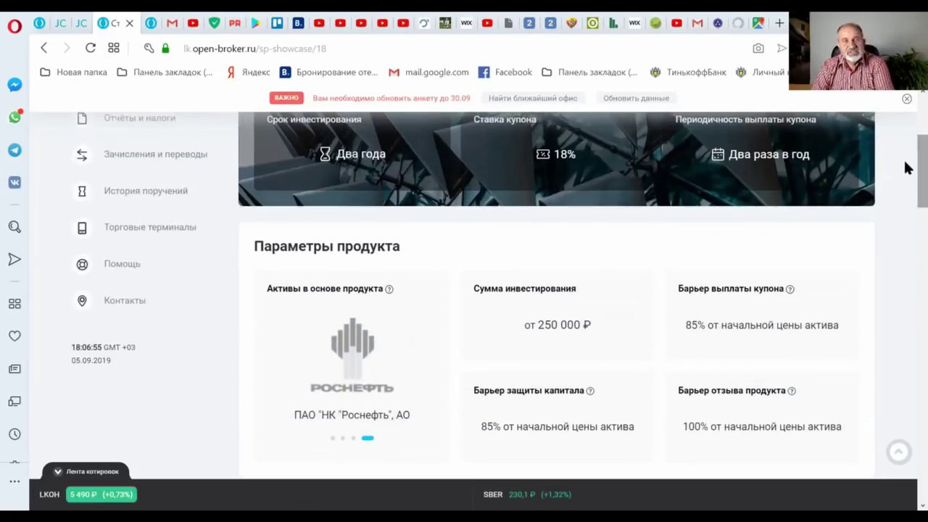